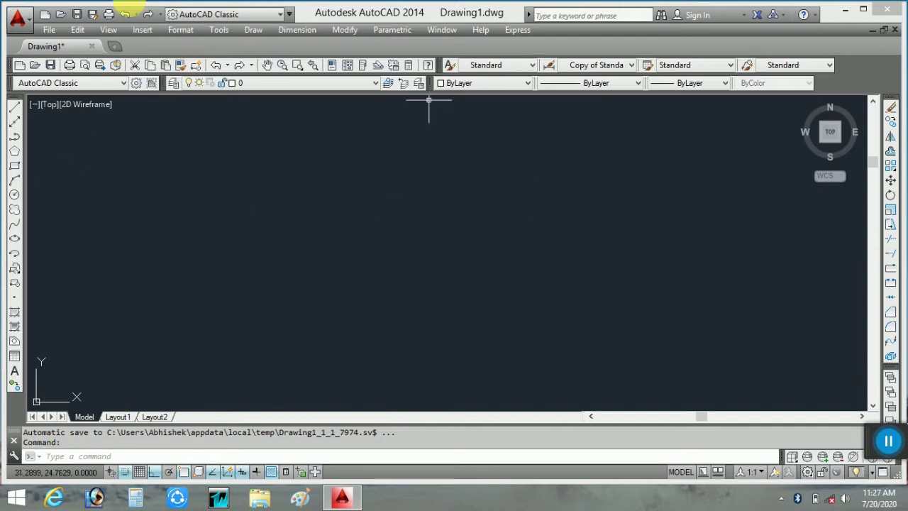
# Draw the rectangle outline with the Line tool and cancel the pending undo prompt
pyautogui.click(15, 108)
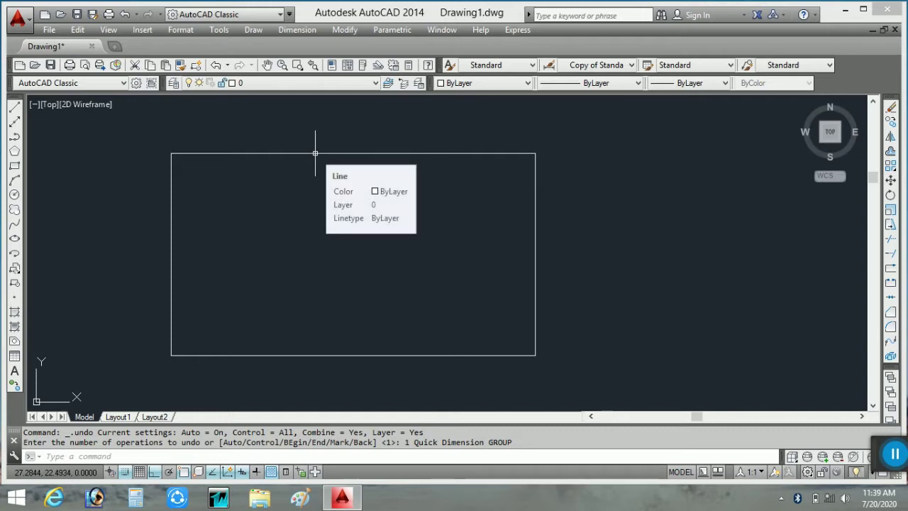
pyautogui.press('Escape')
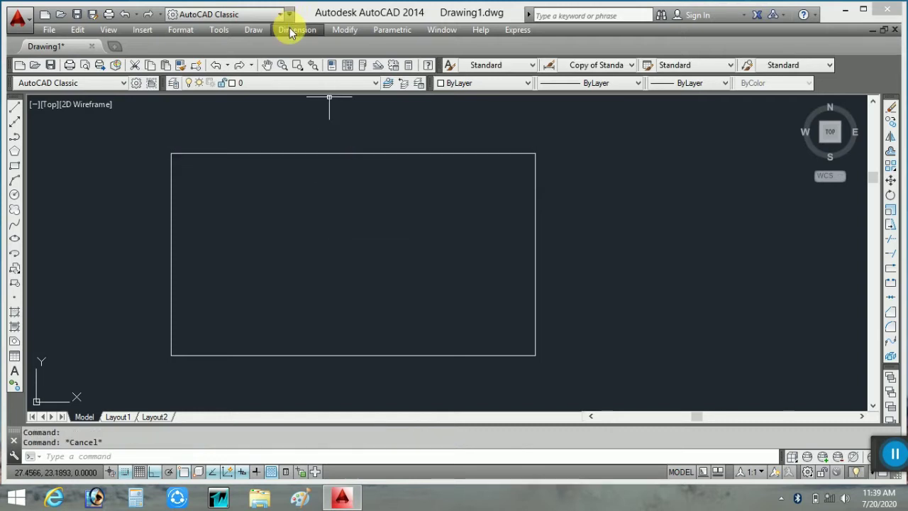
# Quick-dimension the rectangle's top edge, placing the 4.5000 width dimension above it
pyautogui.click(290, 30)
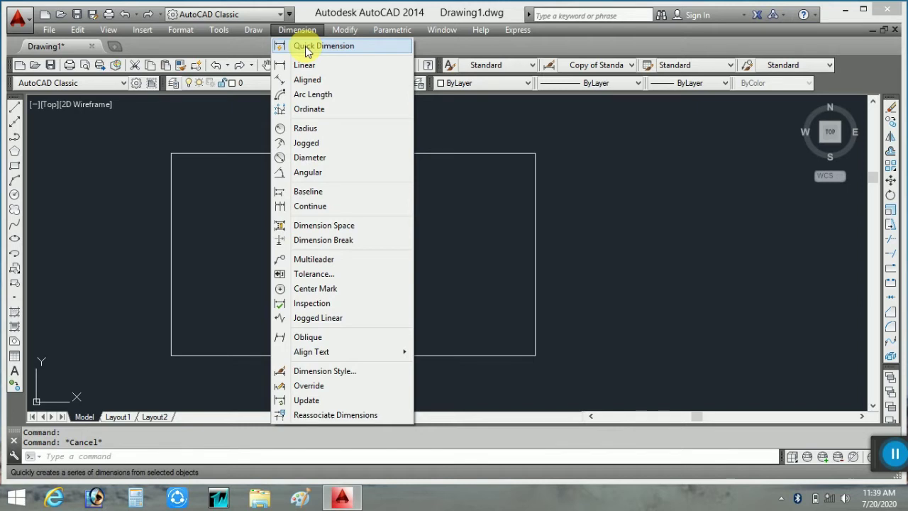
pyautogui.click(307, 47)
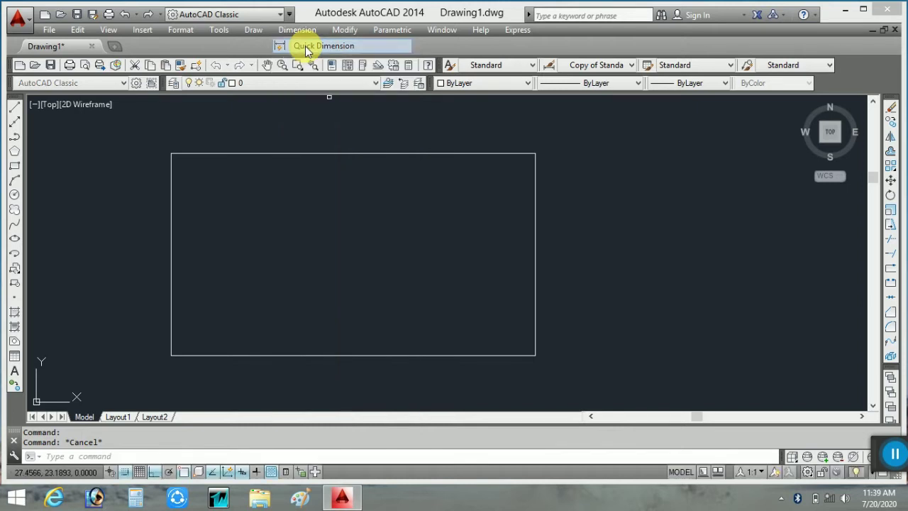
pyautogui.click(258, 153)
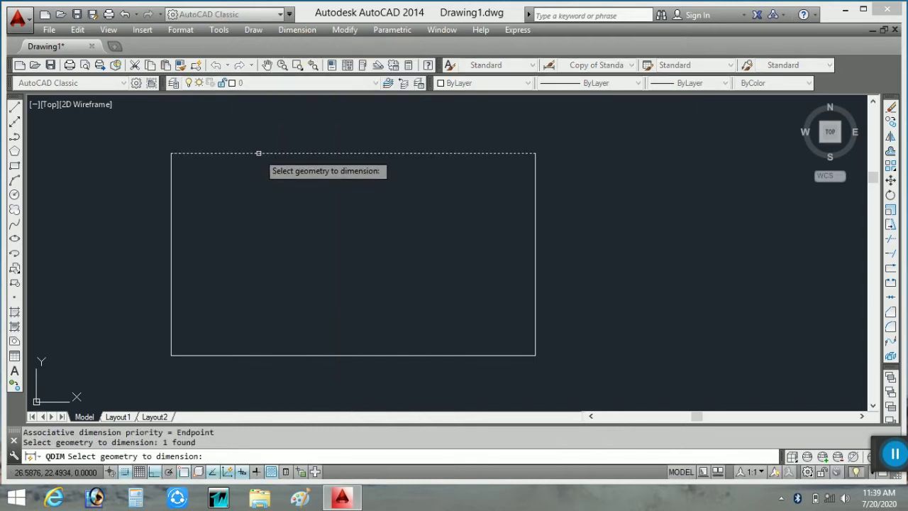
pyautogui.press('Return')
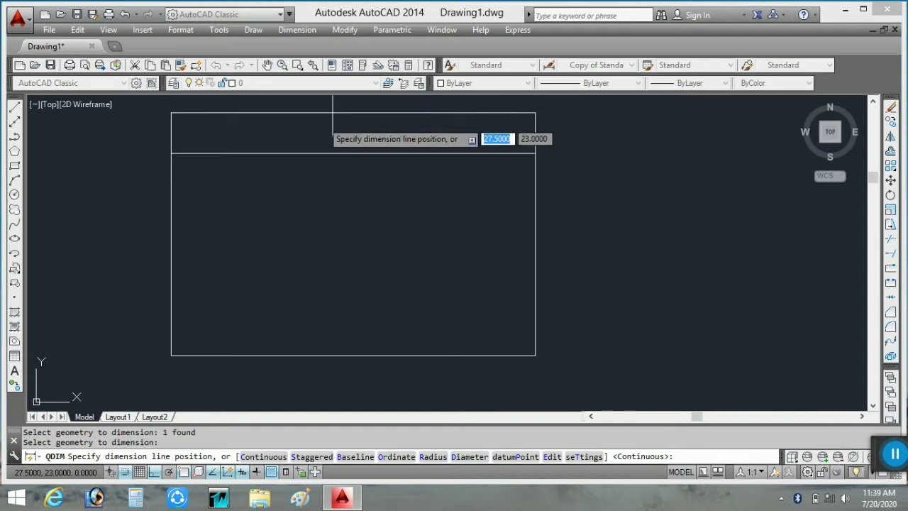
pyautogui.click(333, 114)
pyautogui.scroll(-4, 326, 164)
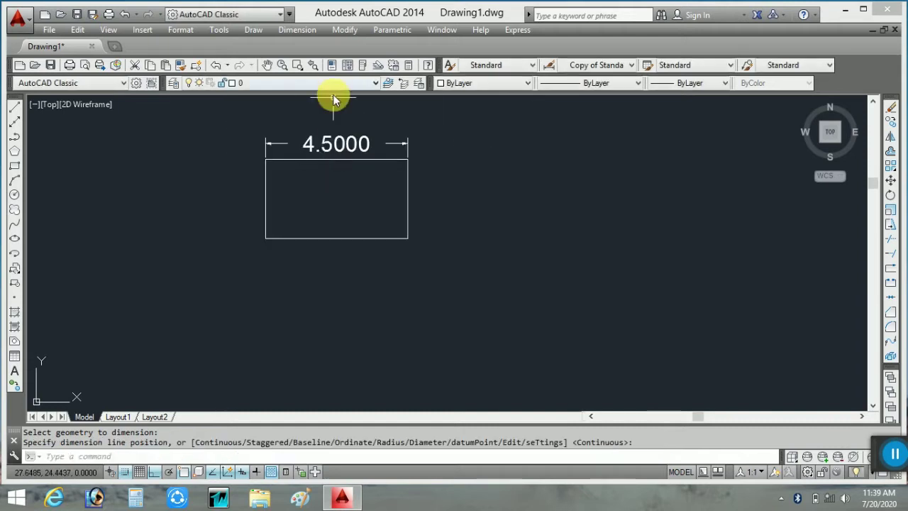
pyautogui.scroll(2, 334, 124)
pyautogui.scroll(4, 332, 138)
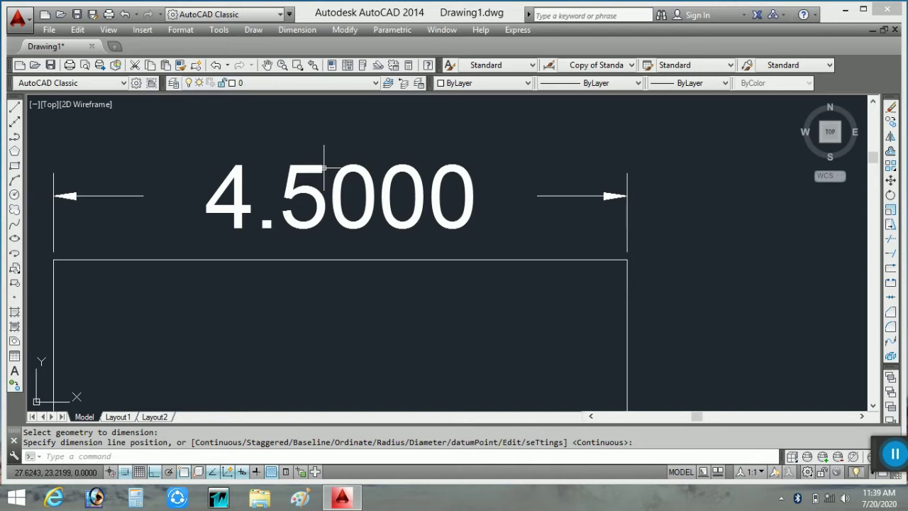
pyautogui.scroll(-2, 324, 169)
pyautogui.scroll(-2, 309, 220)
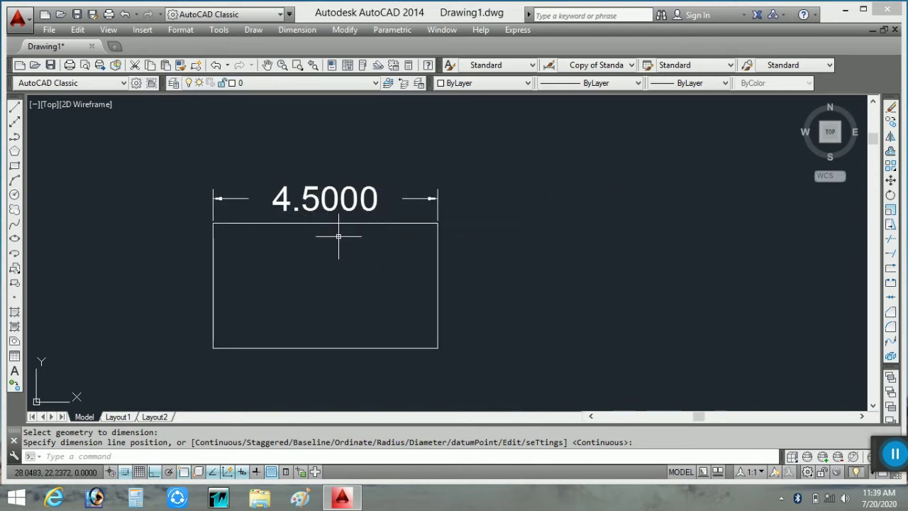
# Quick-dimension the rectangle's right edge, placing the 2.5000 height dimension to its right
pyautogui.click(296, 31)
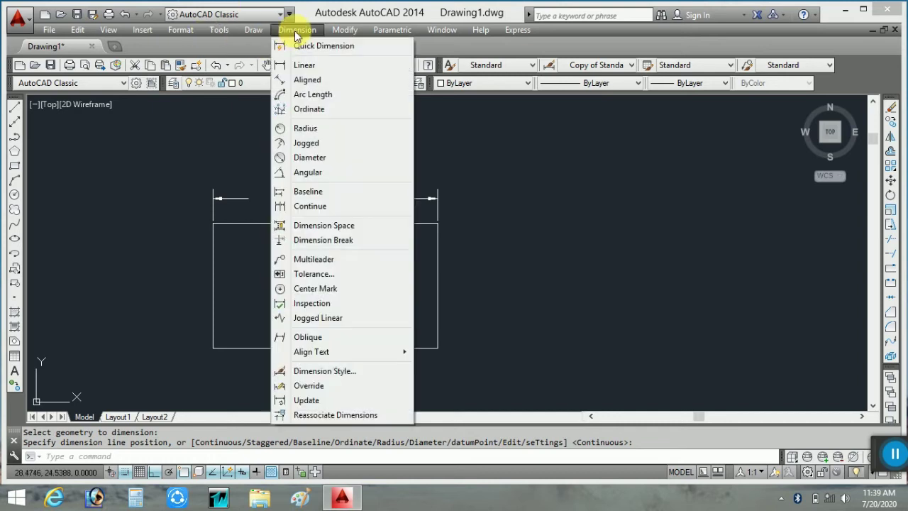
pyautogui.click(297, 45)
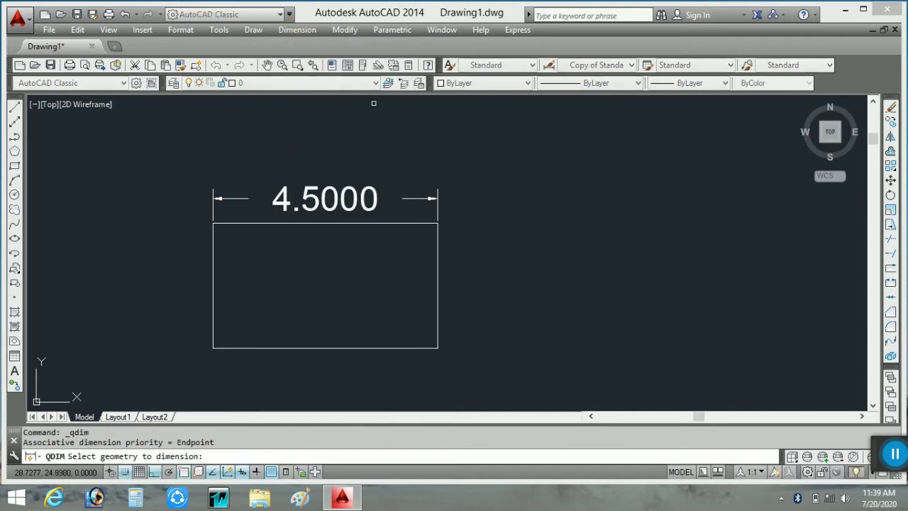
pyautogui.click(438, 281)
pyautogui.press('Return')
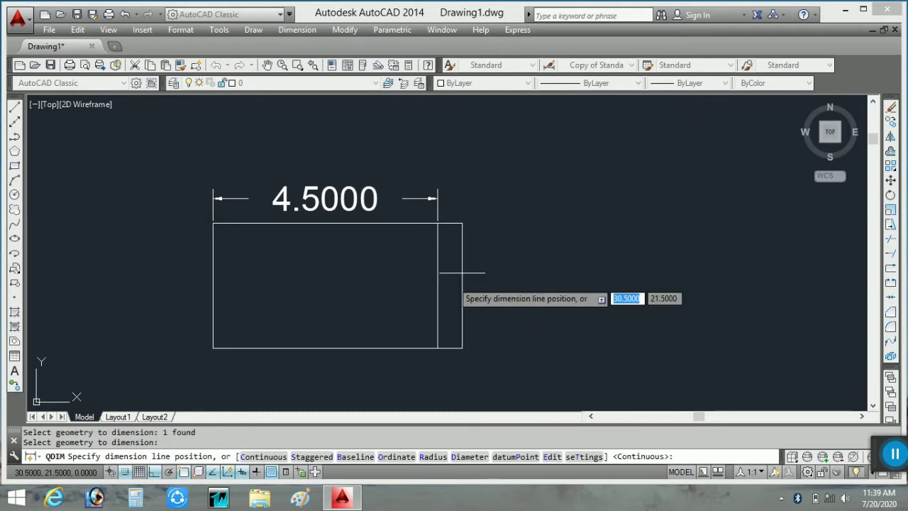
pyautogui.click(487, 291)
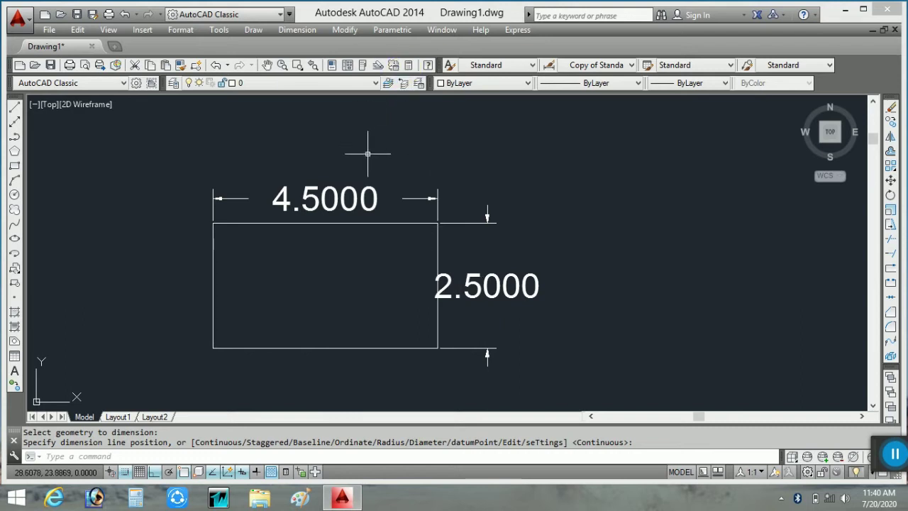
# Open the Dimension Style Manager with D and begin a new style based on Copy of Standard
pyautogui.write('D')
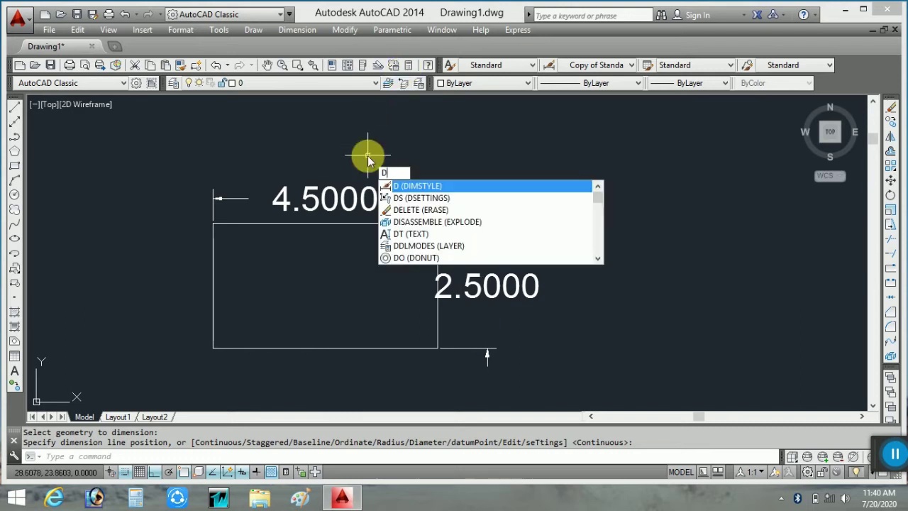
pyautogui.press('Return')
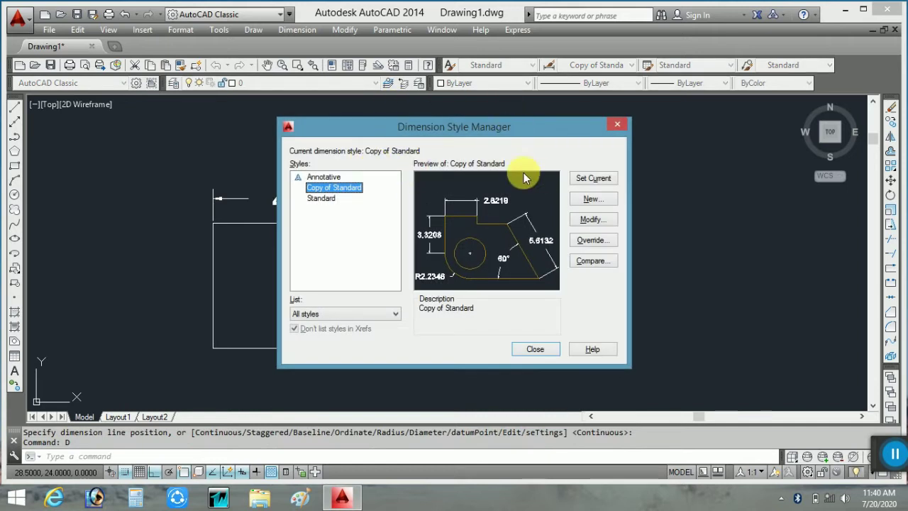
pyautogui.click(582, 205)
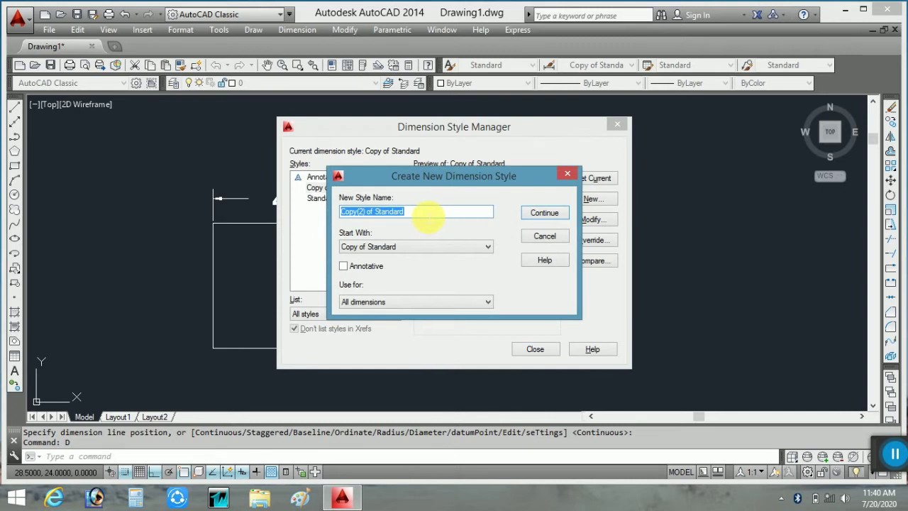
# Continue to the new style's Text settings and enter 0.0001 for text height and dim-line offset
pyautogui.click(543, 214)
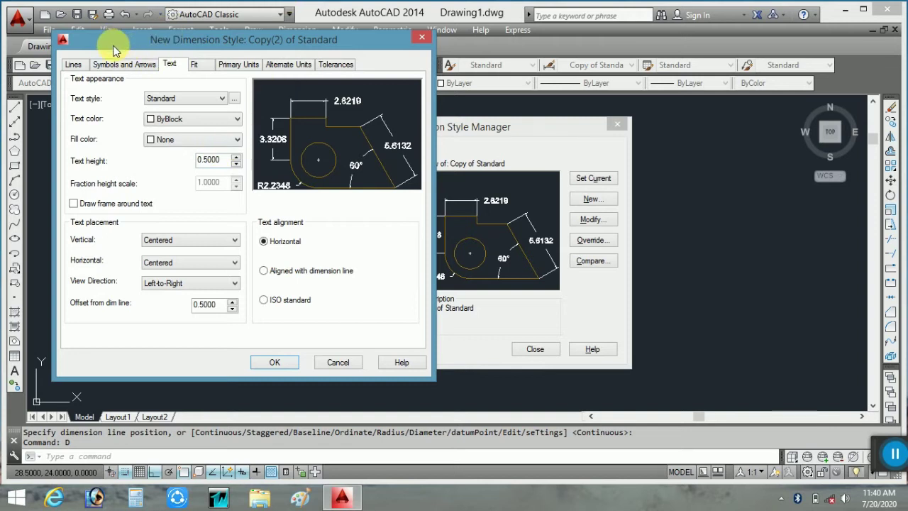
pyautogui.moveTo(212, 161)
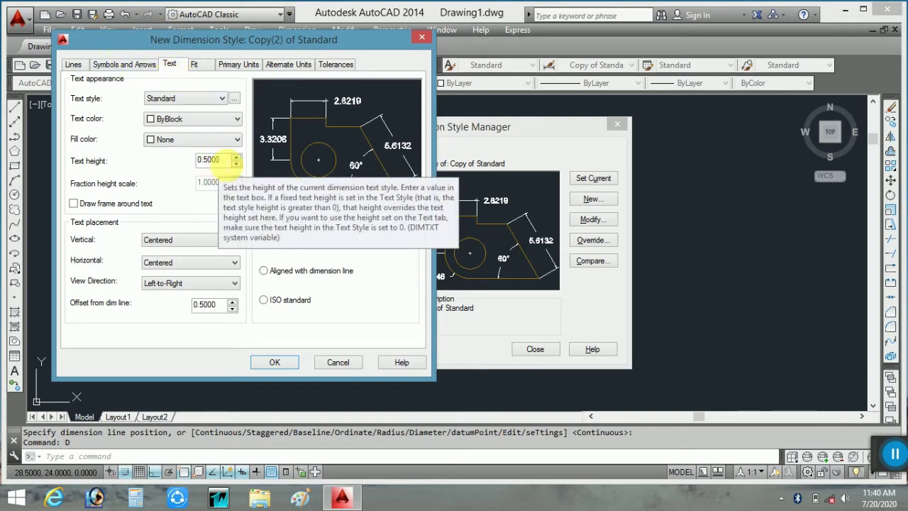
pyautogui.doubleClick(213, 159)
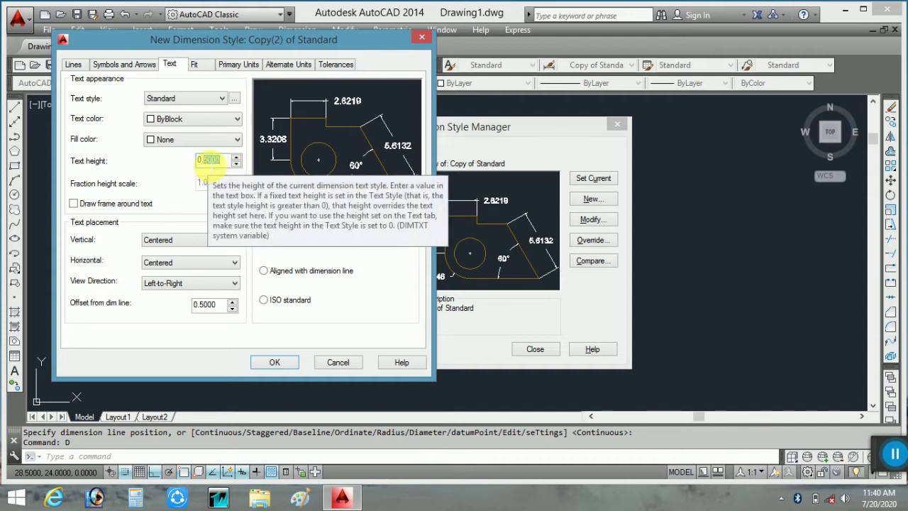
pyautogui.write('0.')
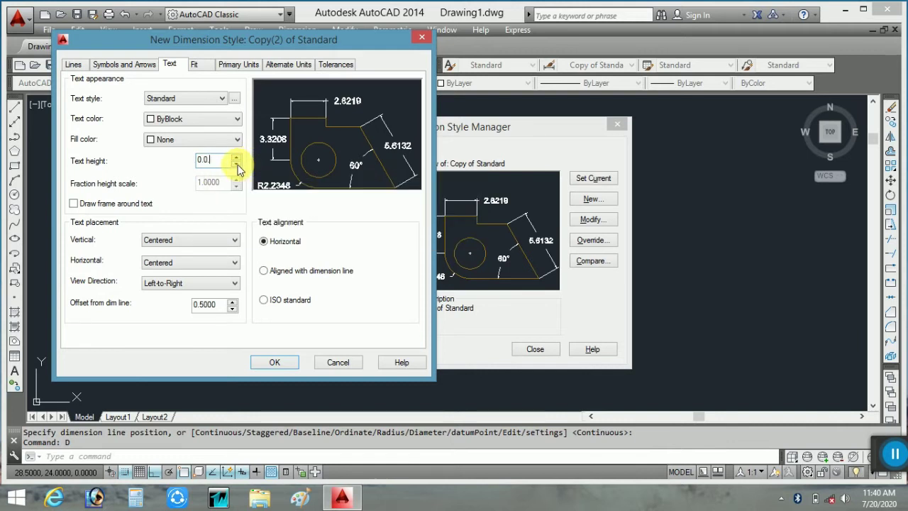
pyautogui.write('00')
pyautogui.press('BackSpace')
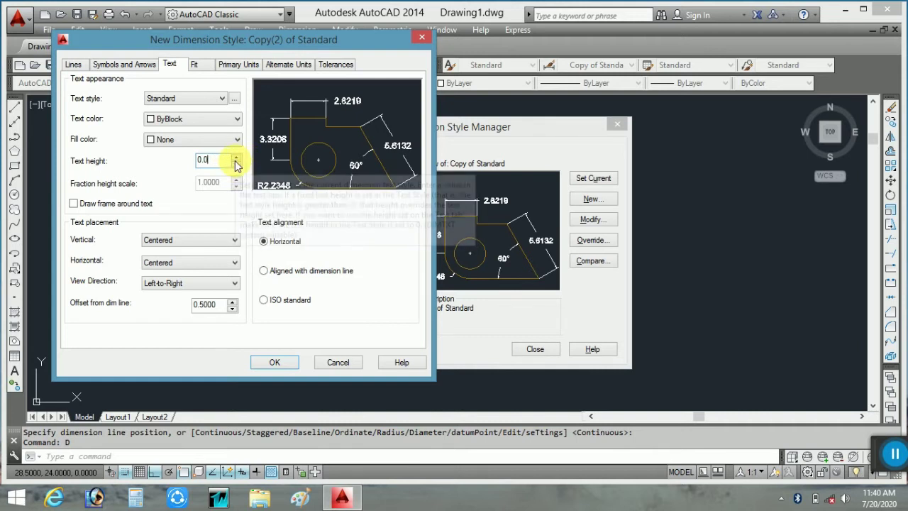
pyautogui.write('001')
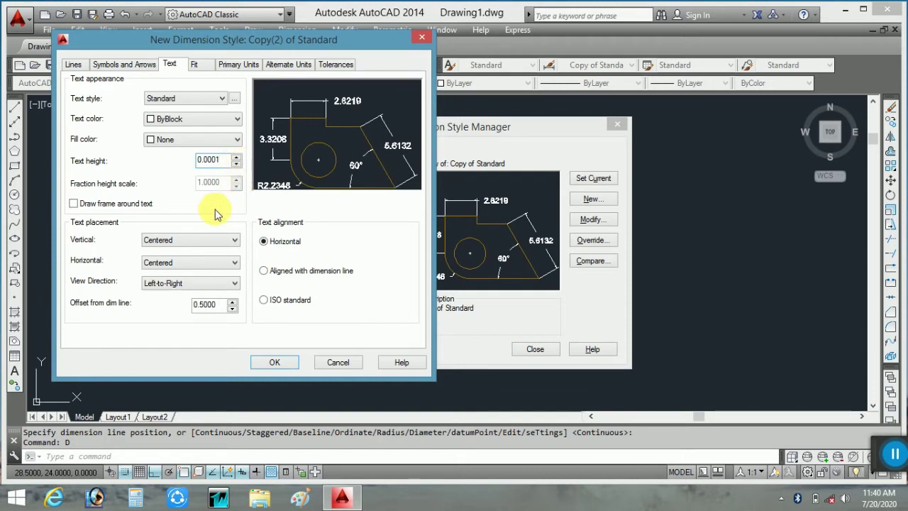
pyautogui.moveTo(225, 305); pyautogui.dragTo(206, 305)
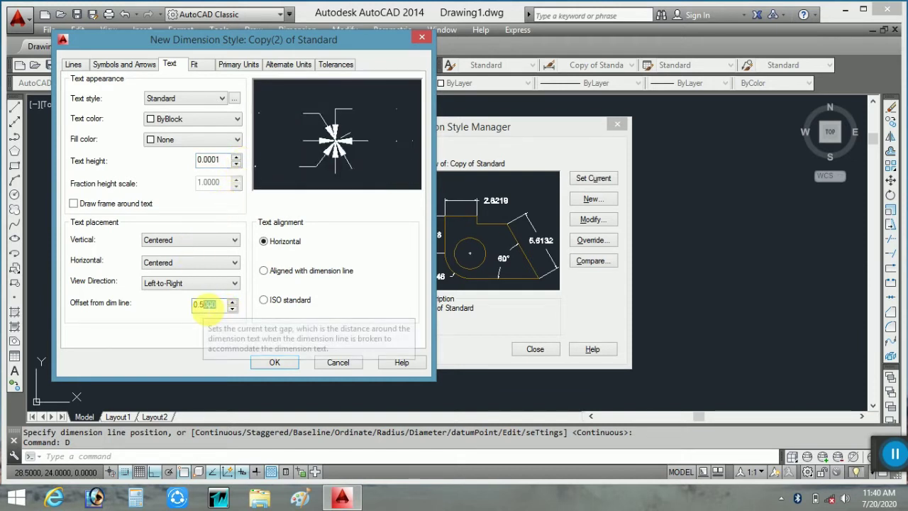
pyautogui.click(201, 305)
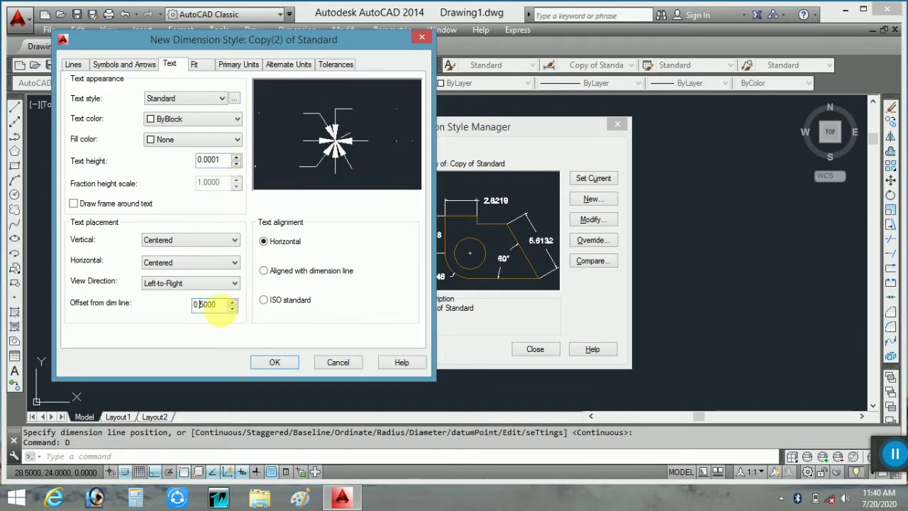
pyautogui.write('0')
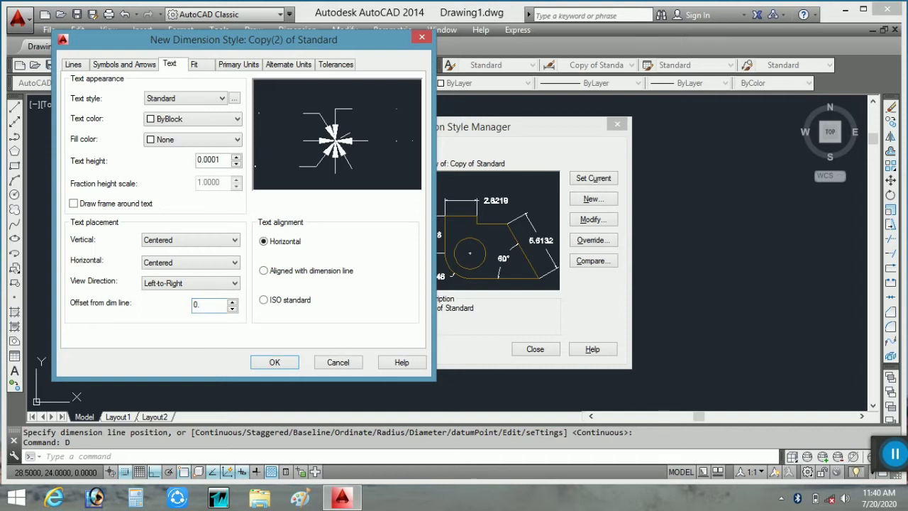
pyautogui.write('.0')
pyautogui.press('BackSpace')
pyautogui.press('BackSpace')
pyautogui.write('001')
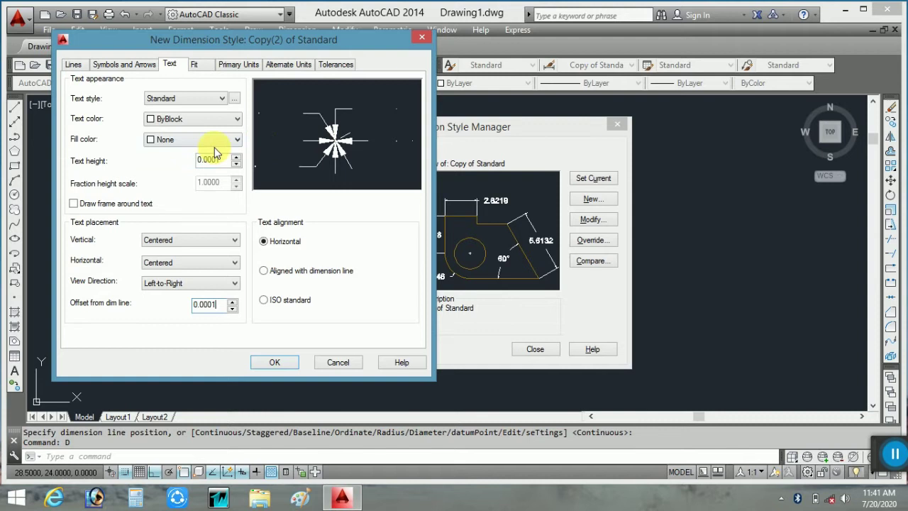
# Change the new style's text height to 0.1 and offset to 0.1, then save it
pyautogui.moveTo(221, 159); pyautogui.dragTo(211, 159)
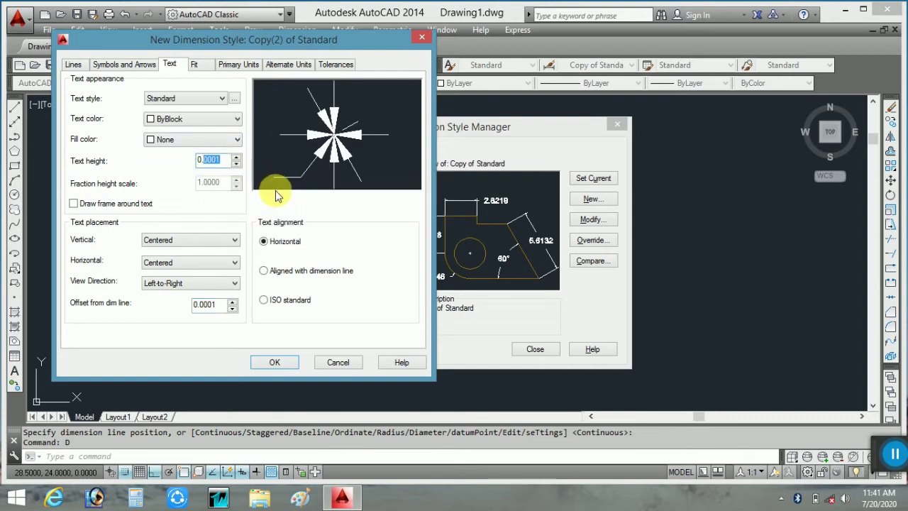
pyautogui.write('10')
pyautogui.doubleClick(212, 305)
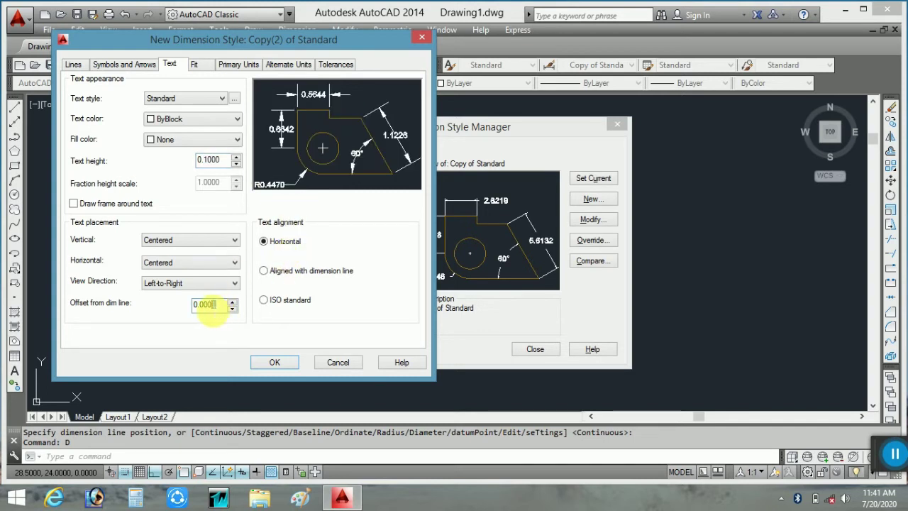
pyautogui.write('1')
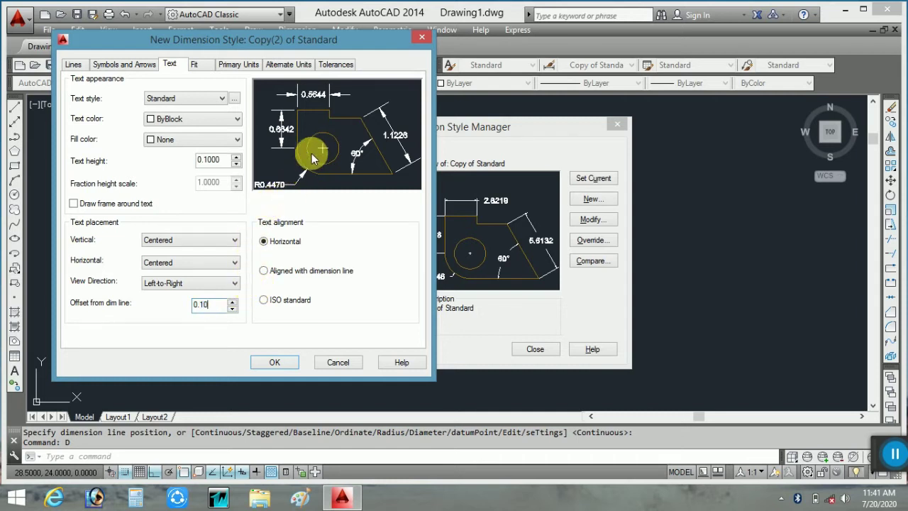
pyautogui.click(269, 362)
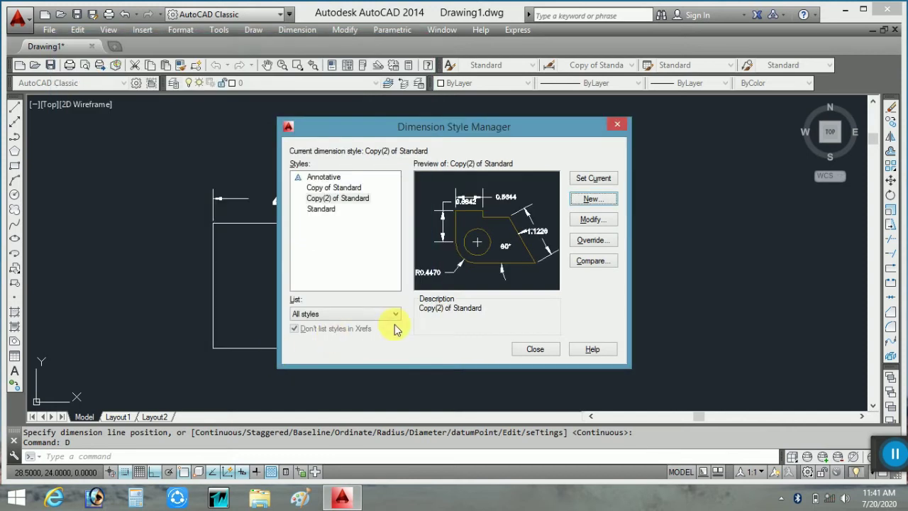
# Make Copy(2) of Standard current, close the manager, and apply it to the 2.5000 dimension
pyautogui.click(594, 180)
pyautogui.click(535, 350)
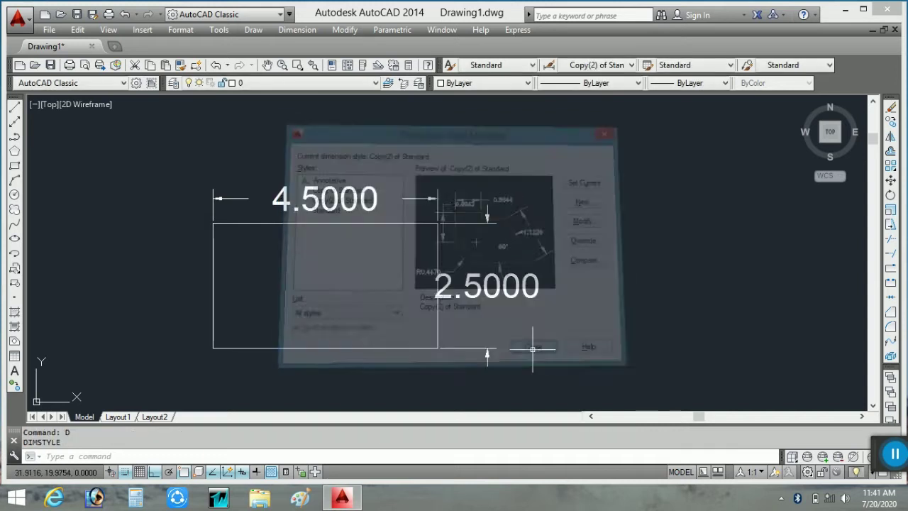
pyautogui.click(476, 285)
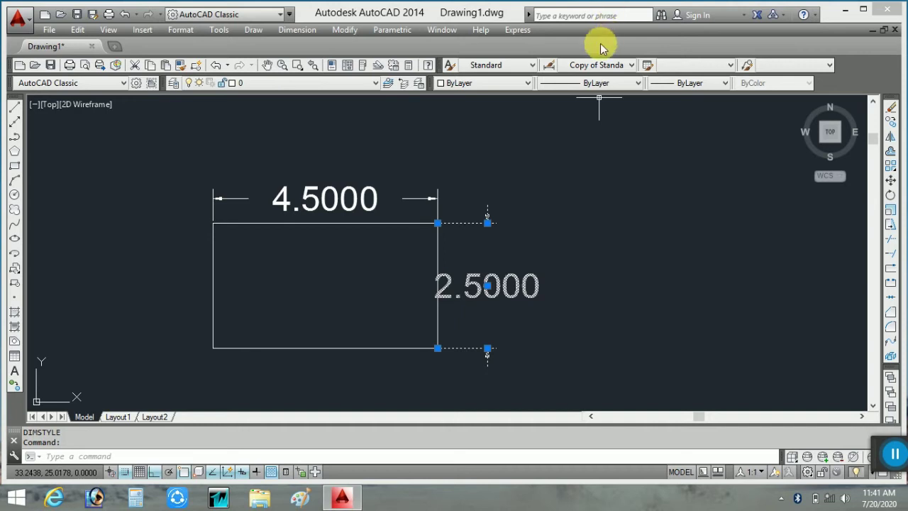
pyautogui.click(592, 65)
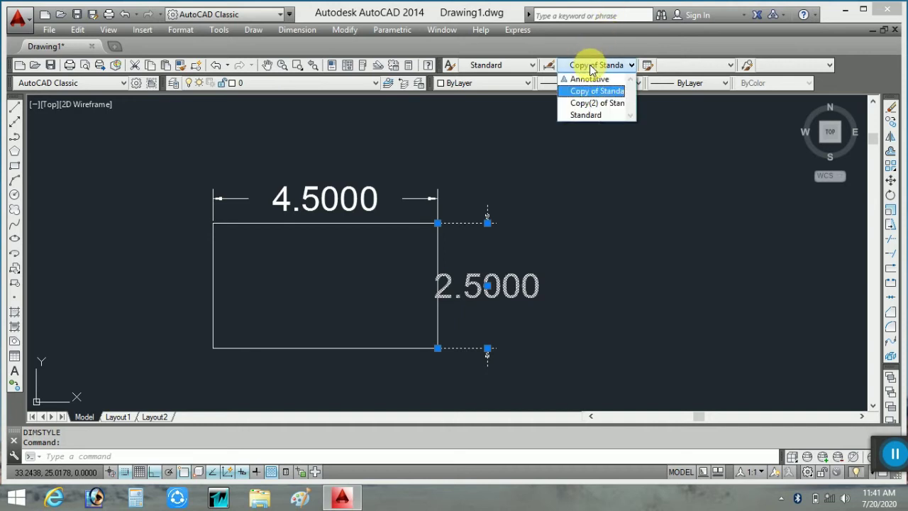
pyautogui.click(598, 103)
# Apply Copy(2) of Standard to the 4.5000 dimension as well, then clear the selection
pyautogui.click(358, 200)
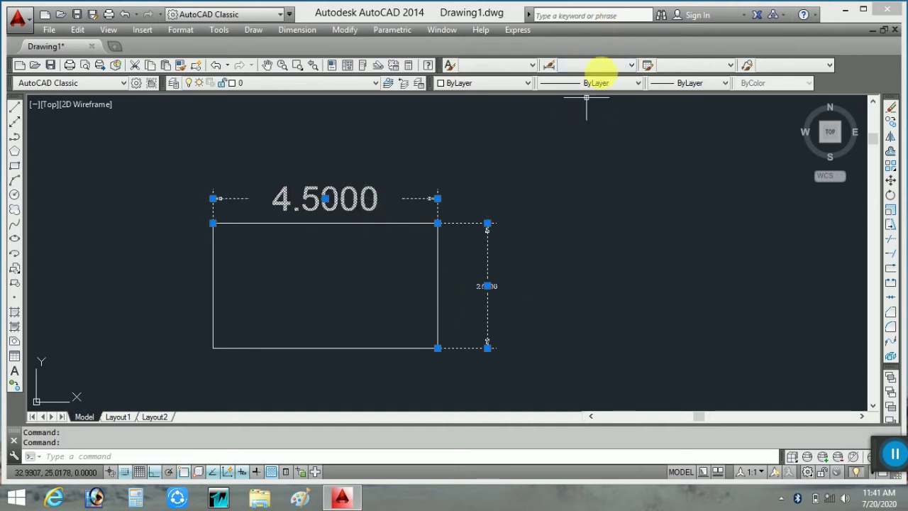
pyautogui.click(597, 65)
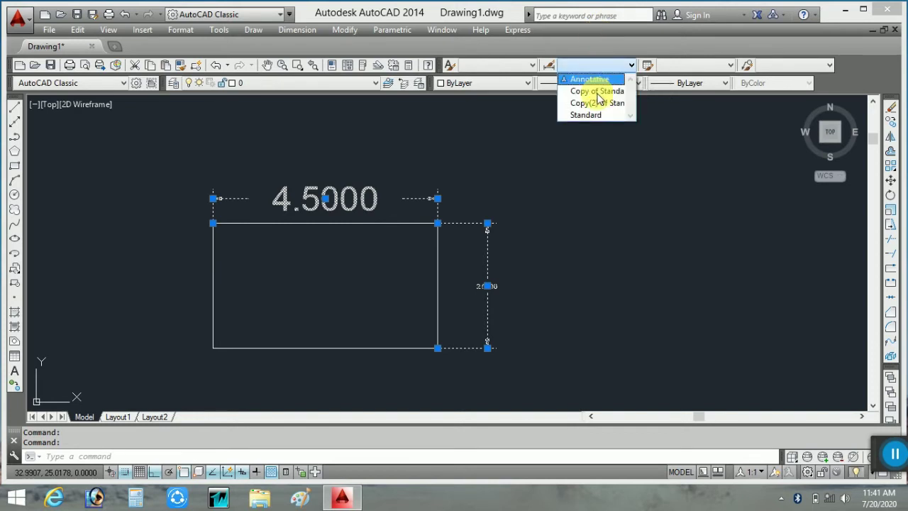
pyautogui.click(592, 103)
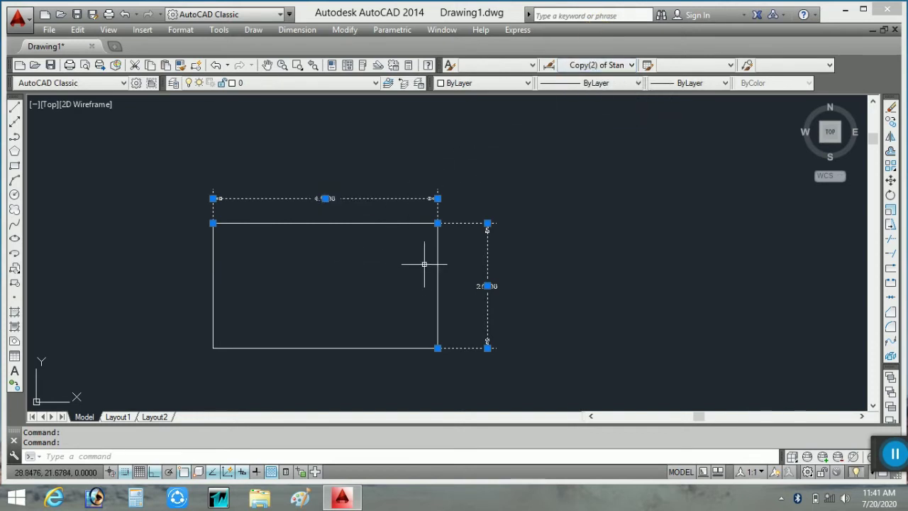
pyautogui.click(656, 211)
pyautogui.click(587, 226)
pyautogui.press('Escape')
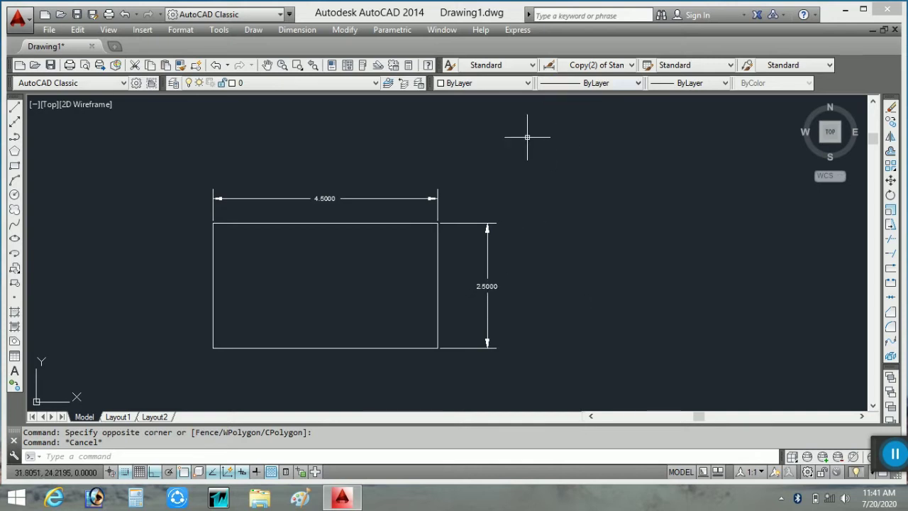
# Modify the Copy(2) of Standard style, setting its text height to 0.500
pyautogui.write('d')
pyautogui.click(534, 203)
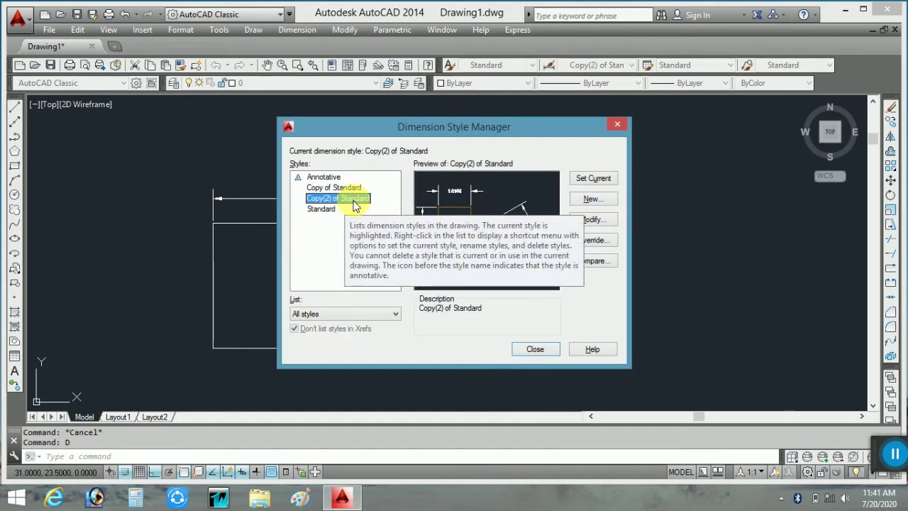
pyautogui.click(579, 219)
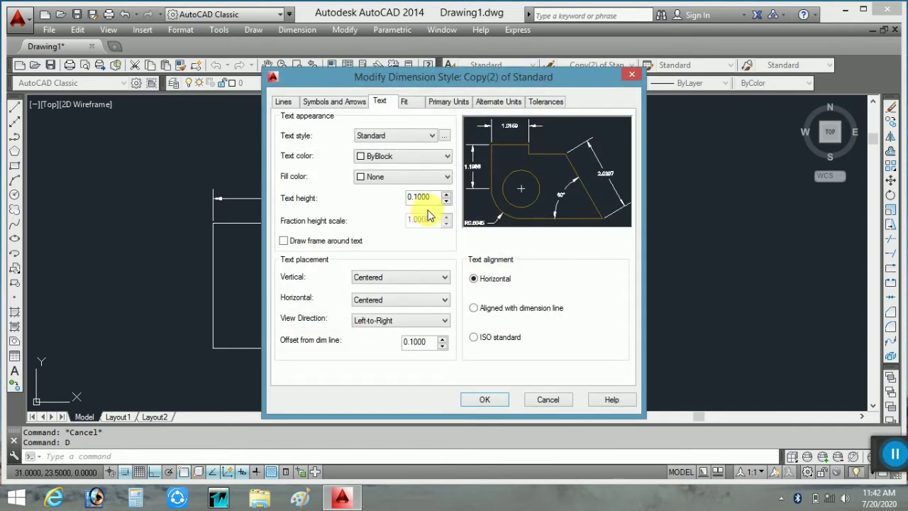
pyautogui.doubleClick(419, 197)
pyautogui.doubleClick(418, 197)
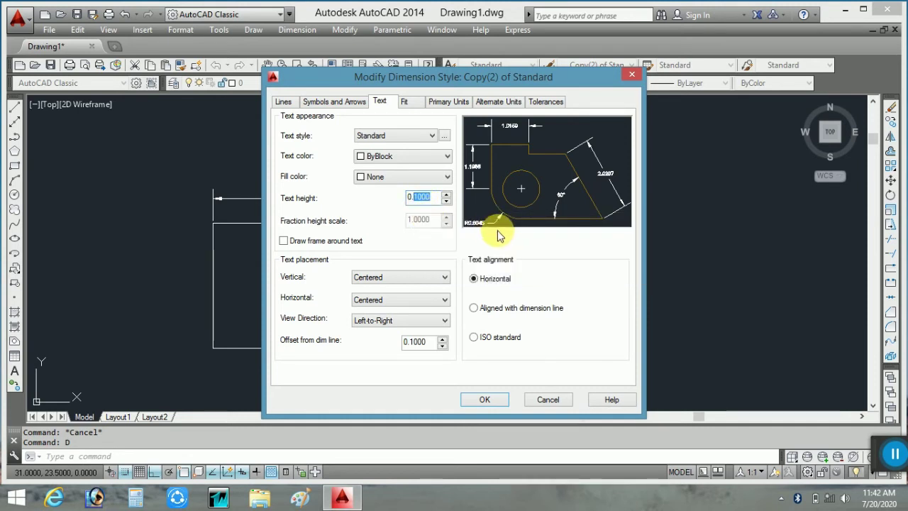
pyautogui.write('500')
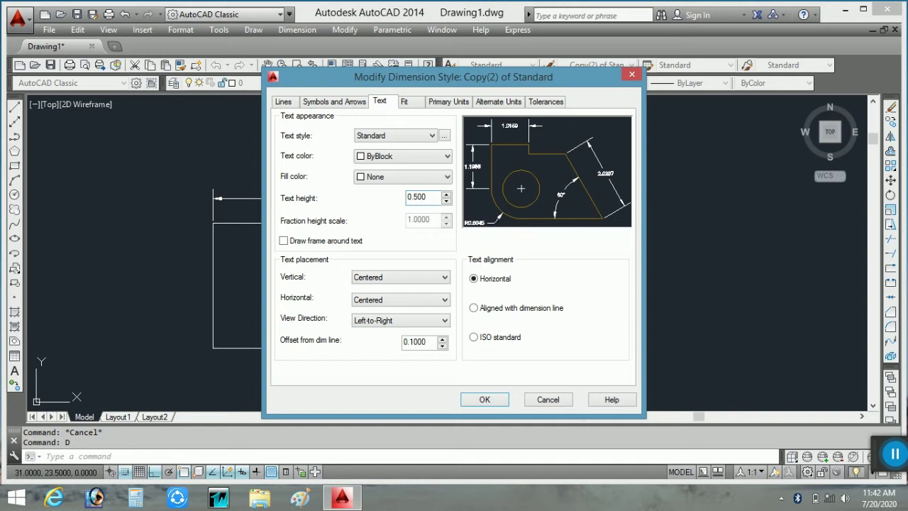
# Set the offset from dimension line to 0.50, confirm, and make the style current
pyautogui.doubleClick(415, 342)
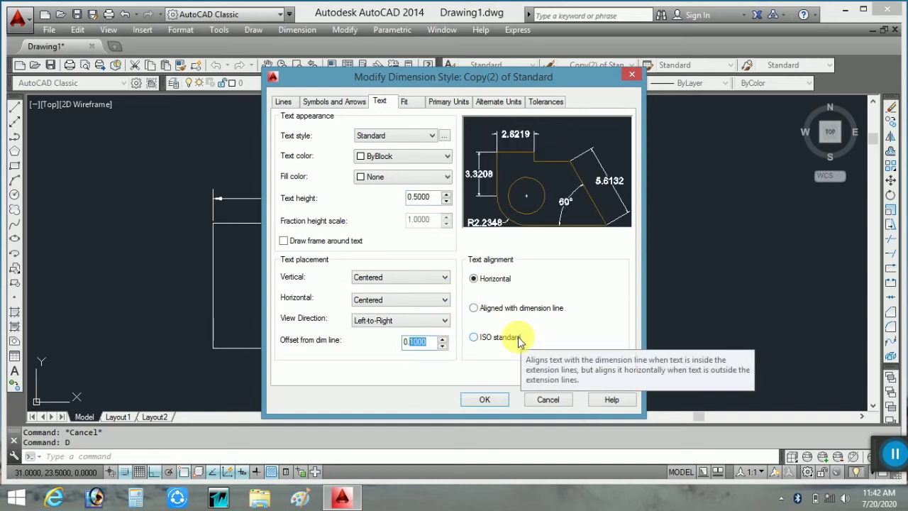
pyautogui.write('0.5')
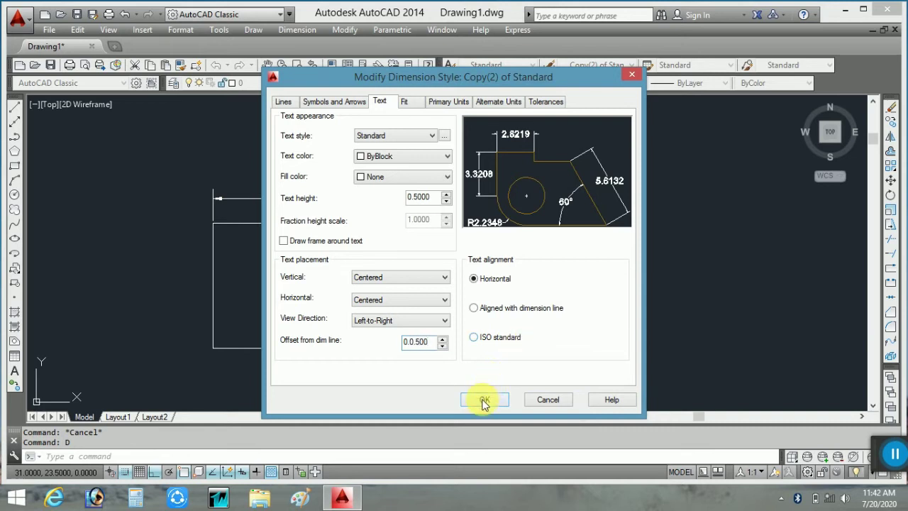
pyautogui.click(483, 399)
pyautogui.press('BackSpace')
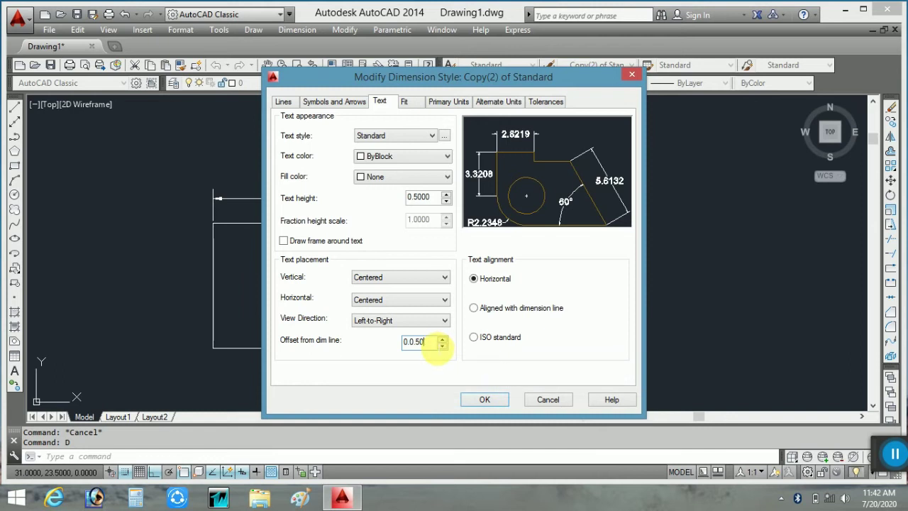
pyautogui.write('0')
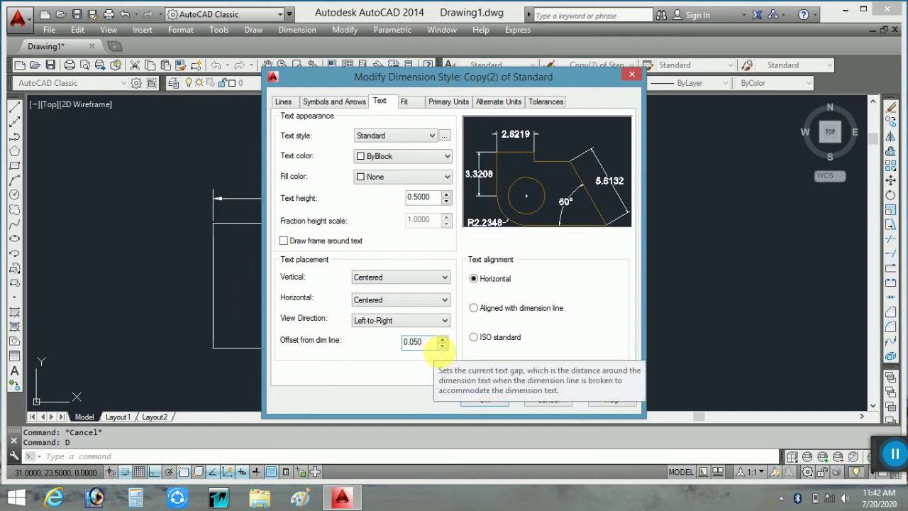
pyautogui.press('BackSpace')
pyautogui.press('BackSpace')
pyautogui.write('50')
pyautogui.click(479, 401)
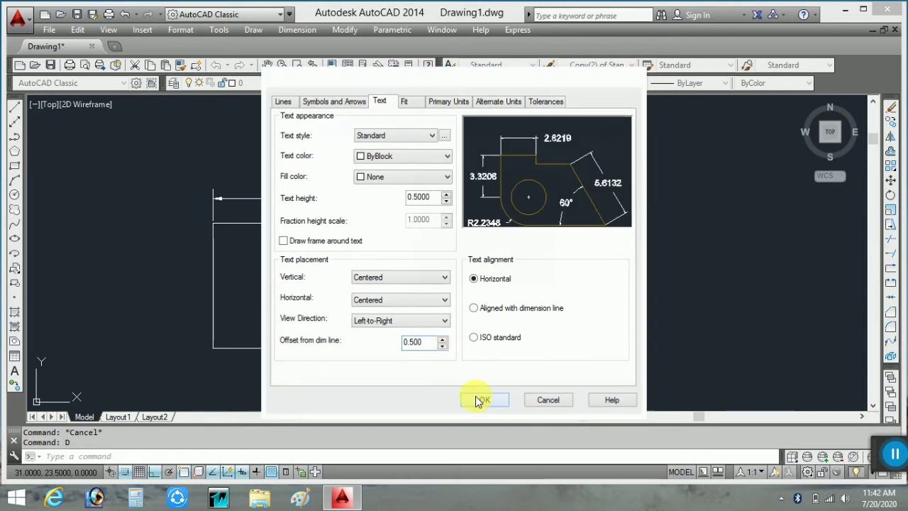
pyautogui.click(590, 178)
# Close the manager so the dimensions redraw with large text, then reopen it with D
pyautogui.click(534, 350)
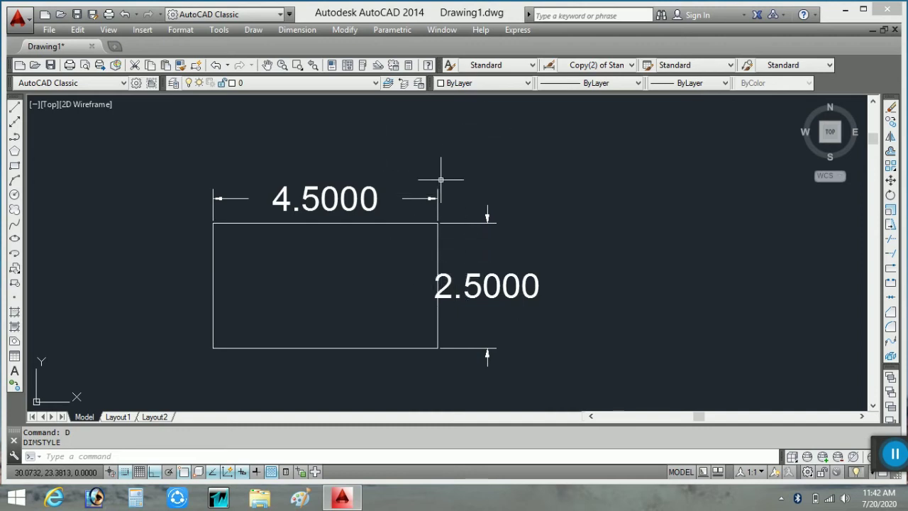
pyautogui.write('d')
pyautogui.press('Return')
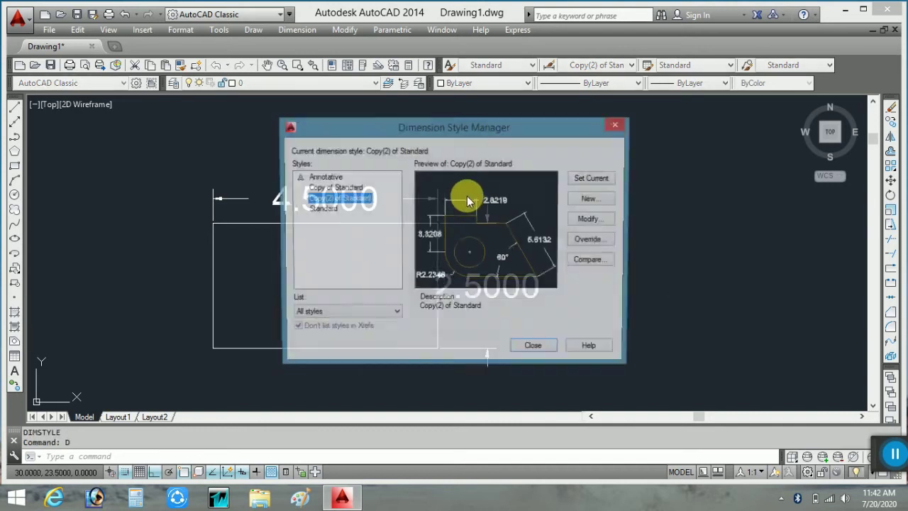
# Set Copy(2) of Standard's text alignment to Aligned with dimension line, make it current, and close
pyautogui.click(578, 221)
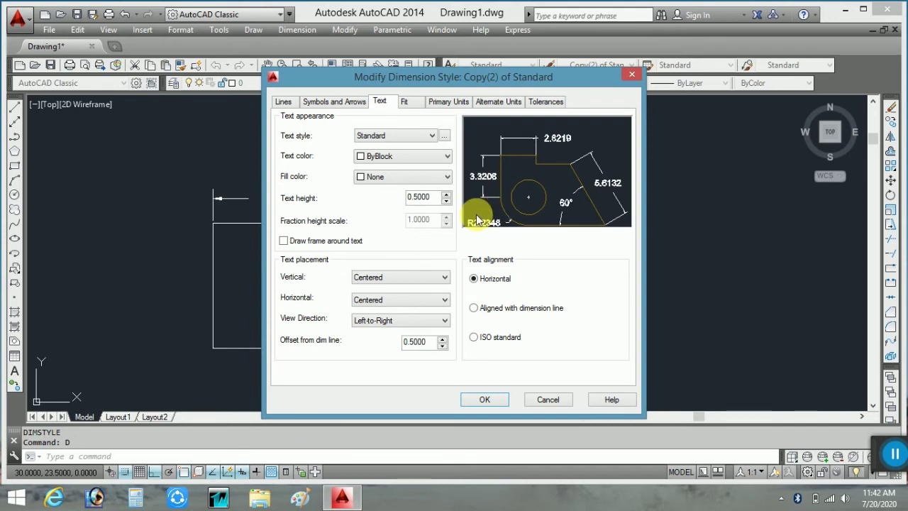
pyautogui.click(475, 308)
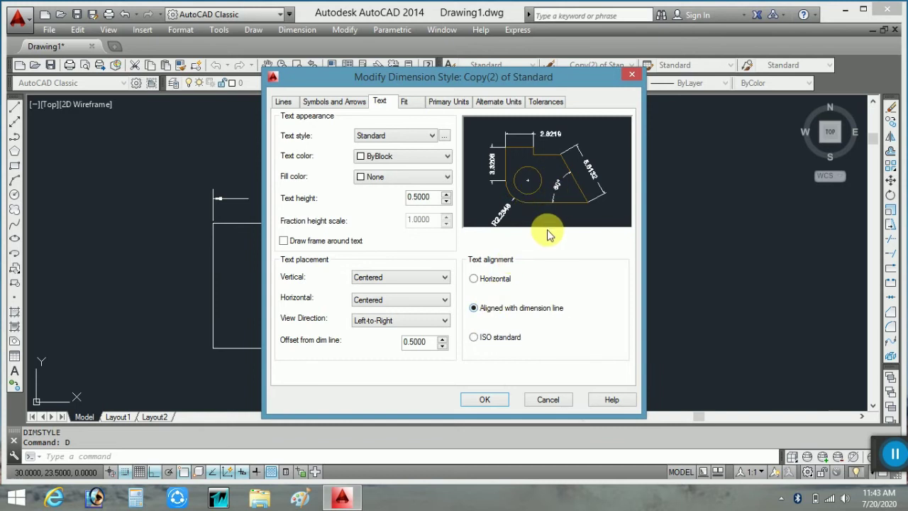
pyautogui.click(485, 401)
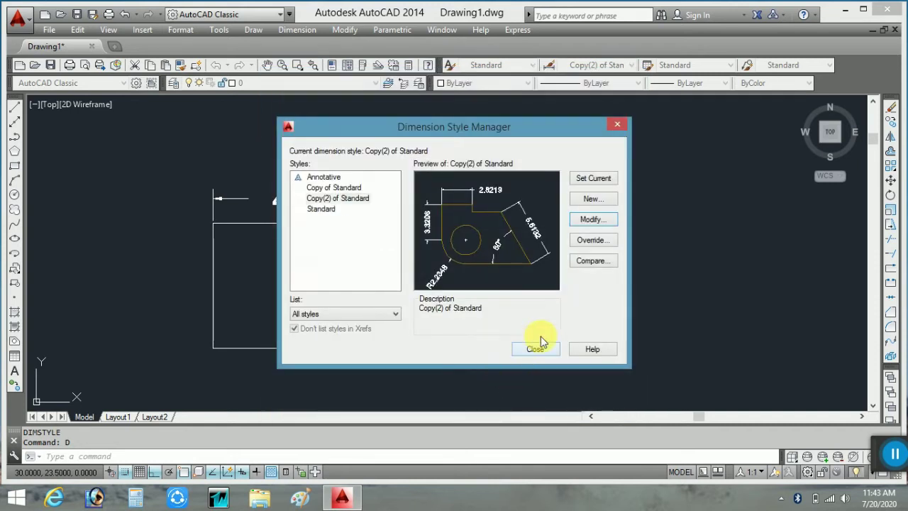
pyautogui.click(580, 178)
pyautogui.click(537, 348)
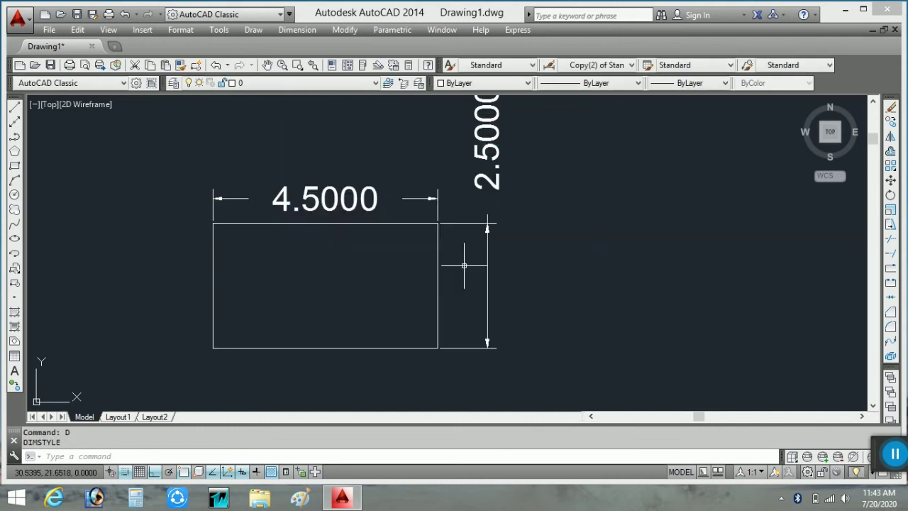
# Look through the dimension style drop-down list on the toolbar
pyautogui.scroll(-3, 523, 229)
pyautogui.scroll(2, 499, 206)
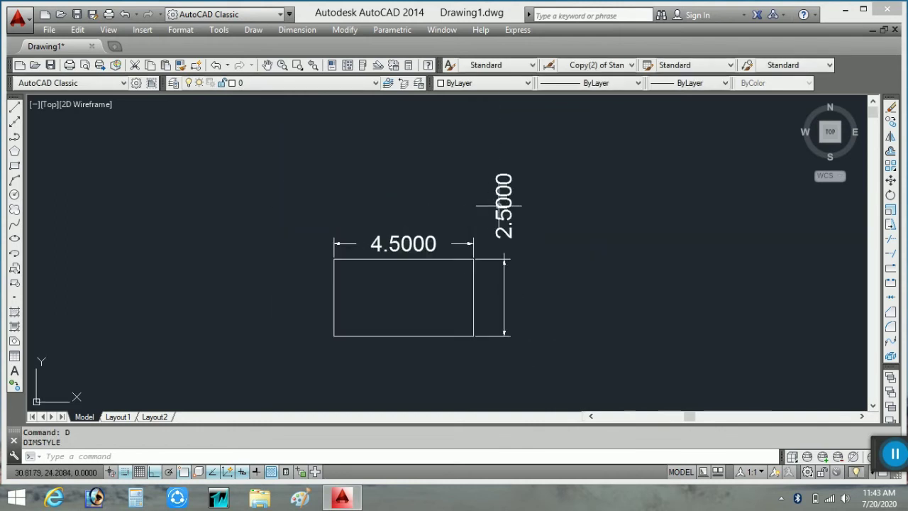
pyautogui.scroll(2, 505, 231)
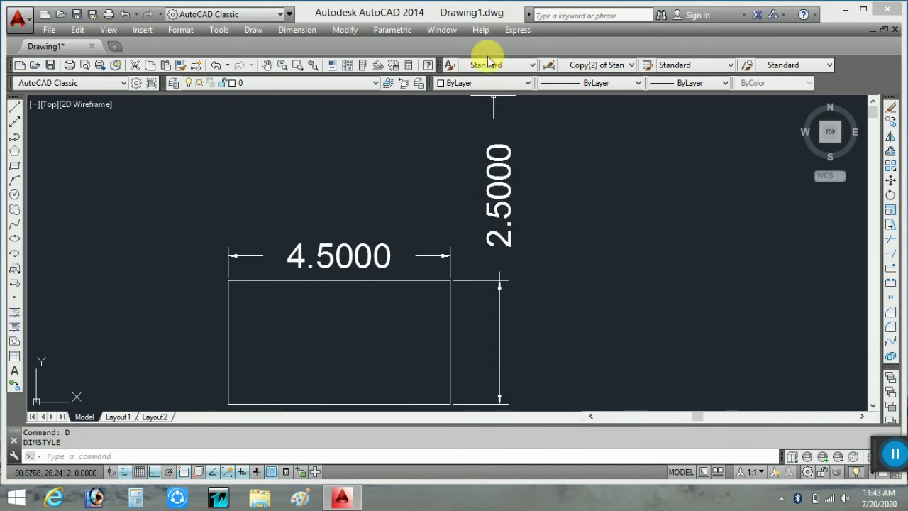
pyautogui.click(562, 65)
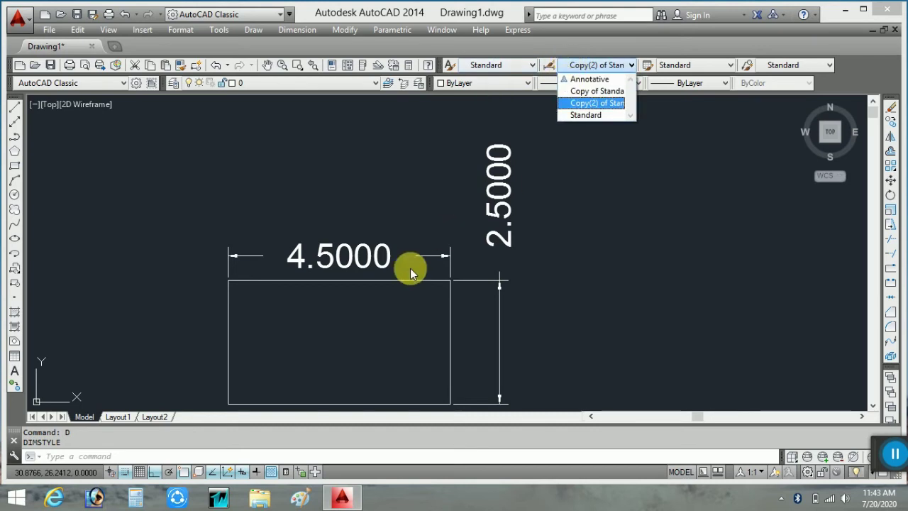
pyautogui.click(418, 285)
# Modify Copy(2) of Standard to text height 0.2 and offset from dimension line 0.2
pyautogui.write('d')
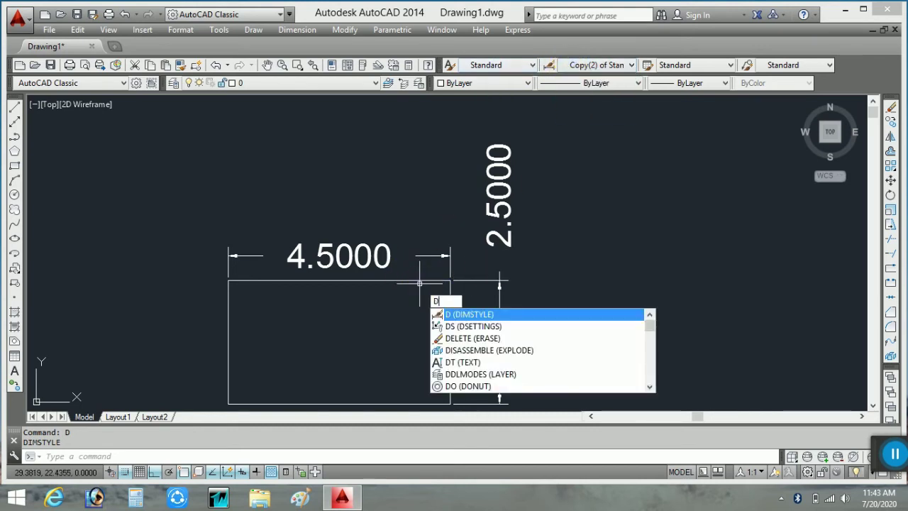
pyautogui.press('Return')
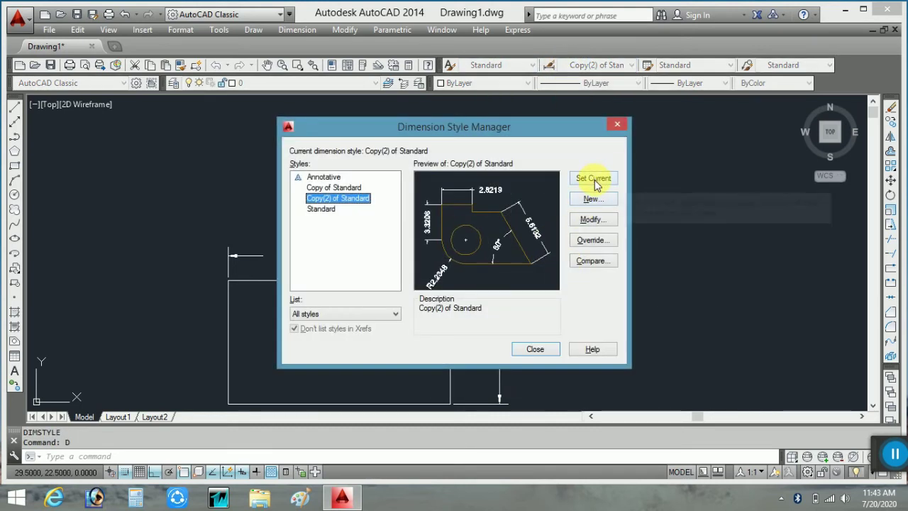
pyautogui.click(593, 222)
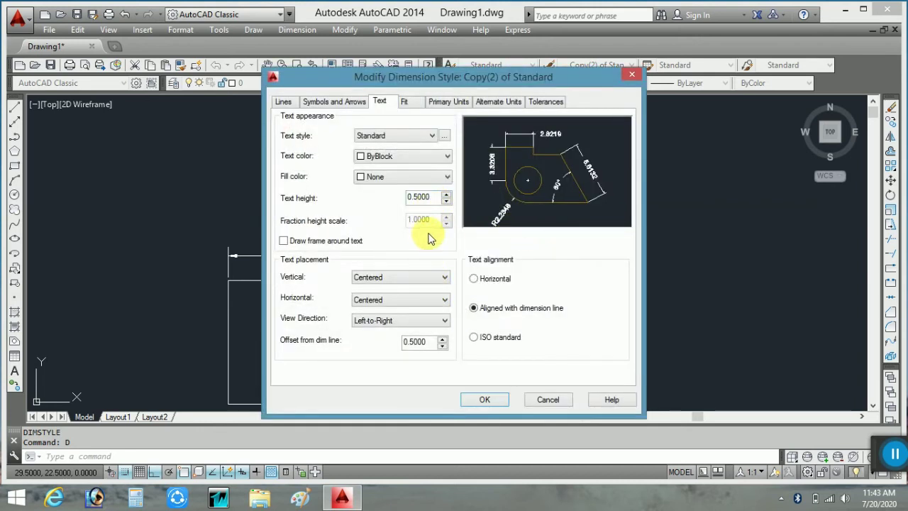
pyautogui.click(418, 197)
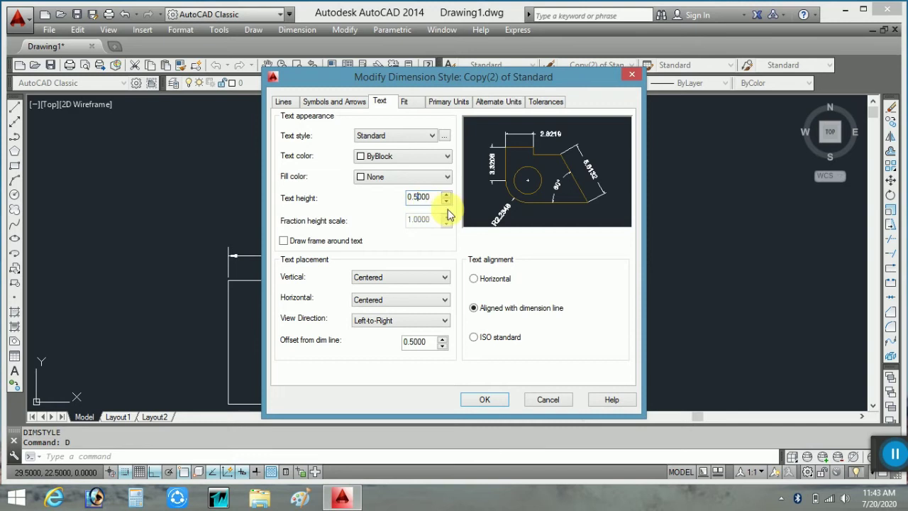
pyautogui.write('2')
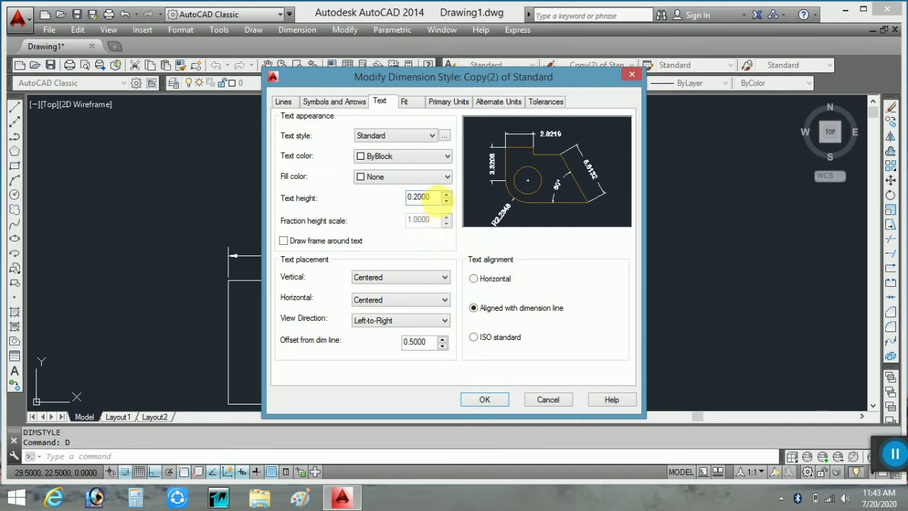
pyautogui.press('BackSpace')
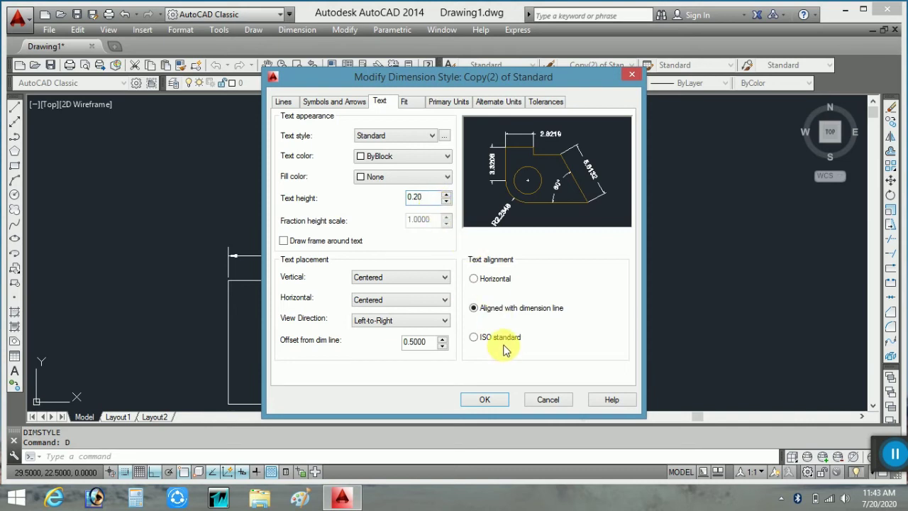
pyautogui.write('0')
pyautogui.moveTo(429, 342); pyautogui.dragTo(415, 342)
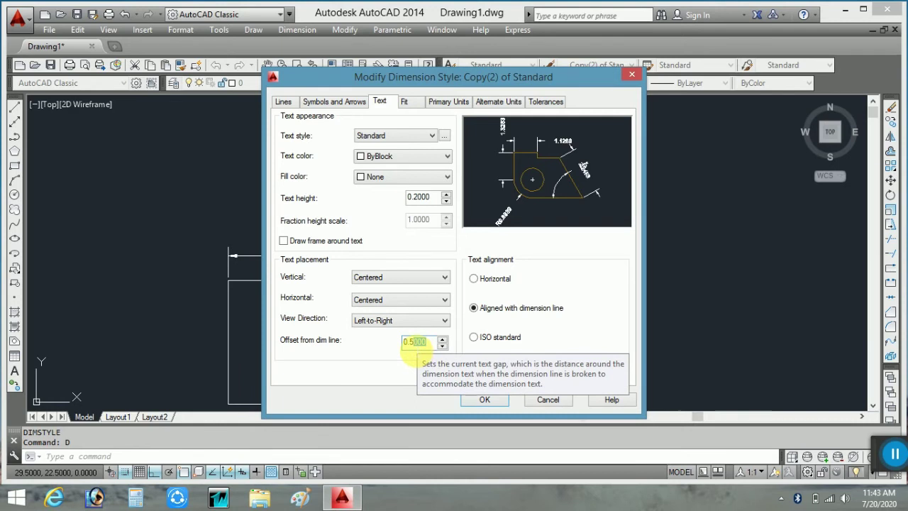
pyautogui.write('2000')
pyautogui.click(495, 401)
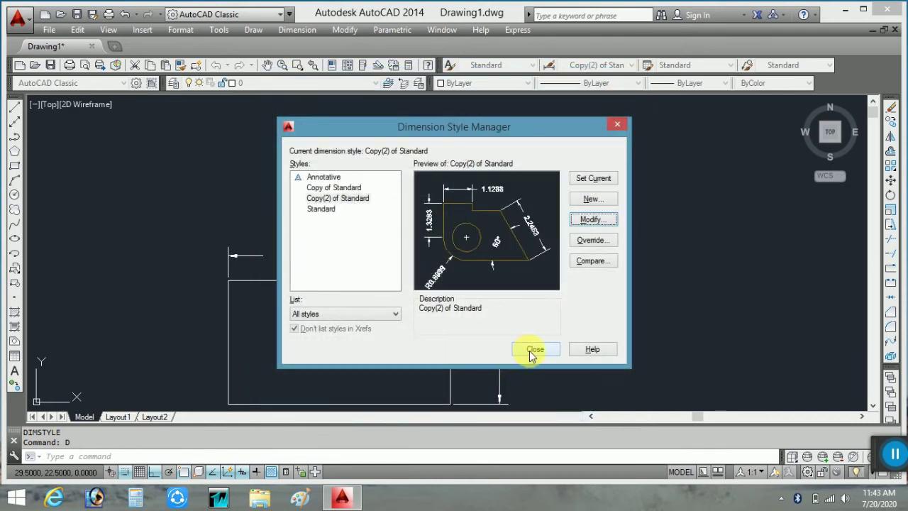
pyautogui.click(535, 350)
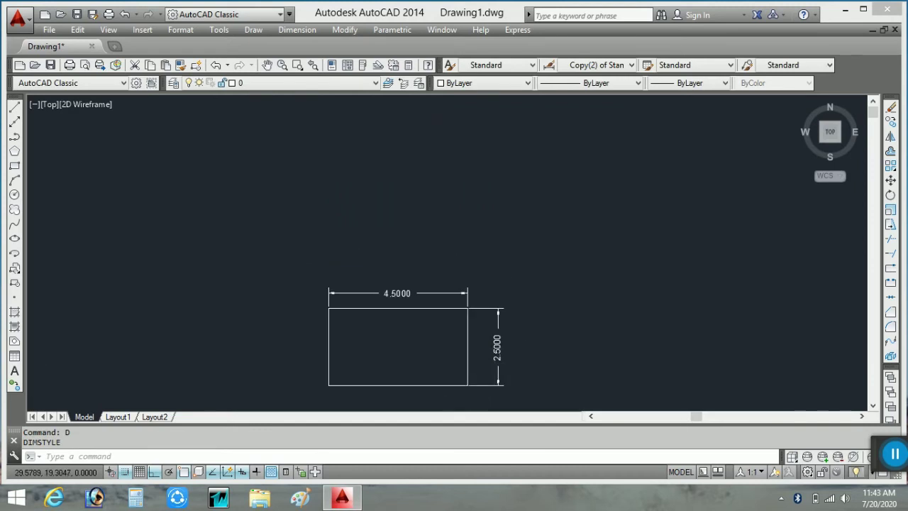
# Quick-dimension the rectangle's left edge, placing the 2.5000 dimension to its left
pyautogui.scroll(4, 454, 404)
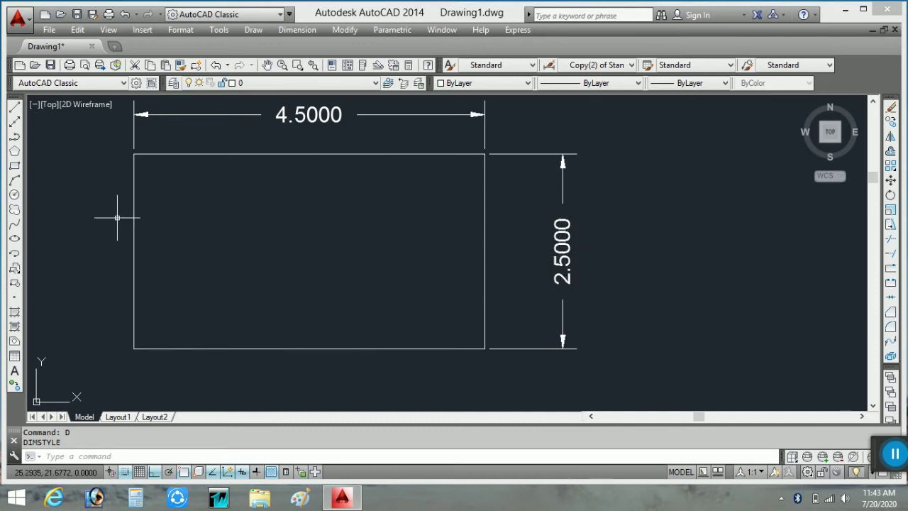
pyautogui.scroll(-1, 117, 217)
pyautogui.scroll(1, 99, 210)
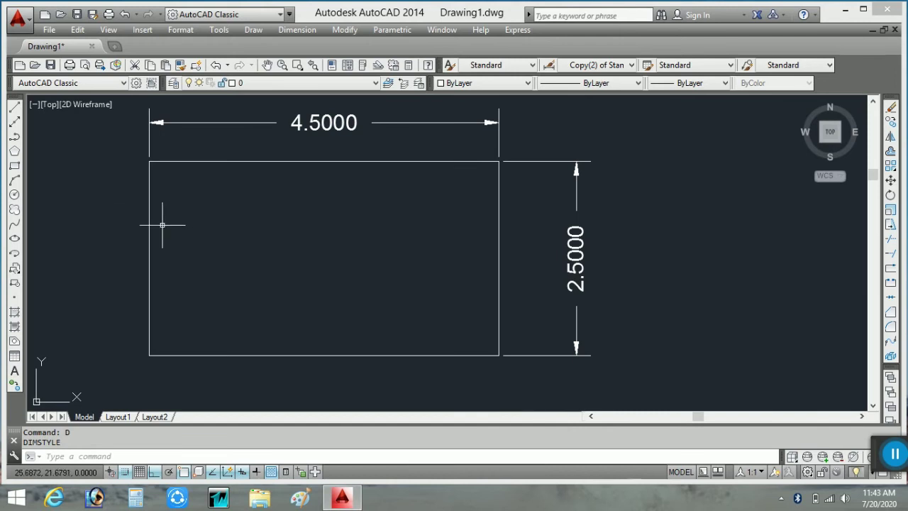
pyautogui.click(297, 30)
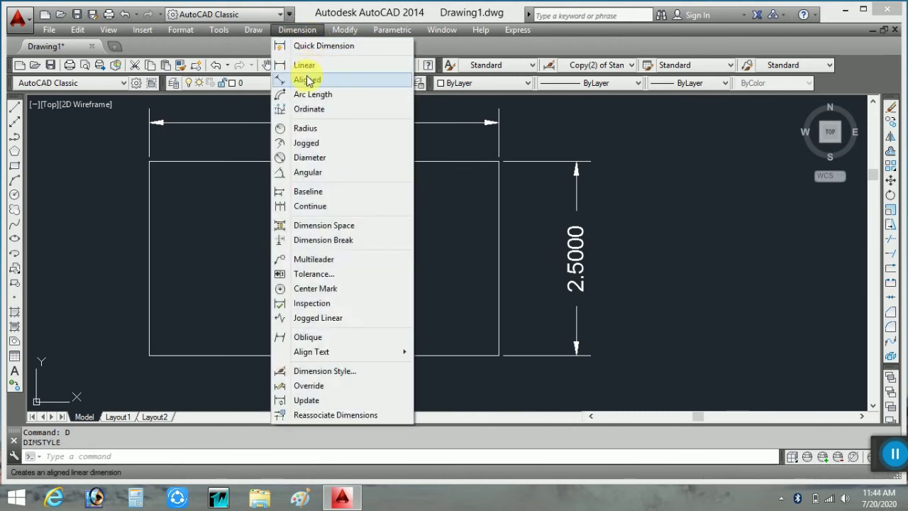
pyautogui.click(317, 51)
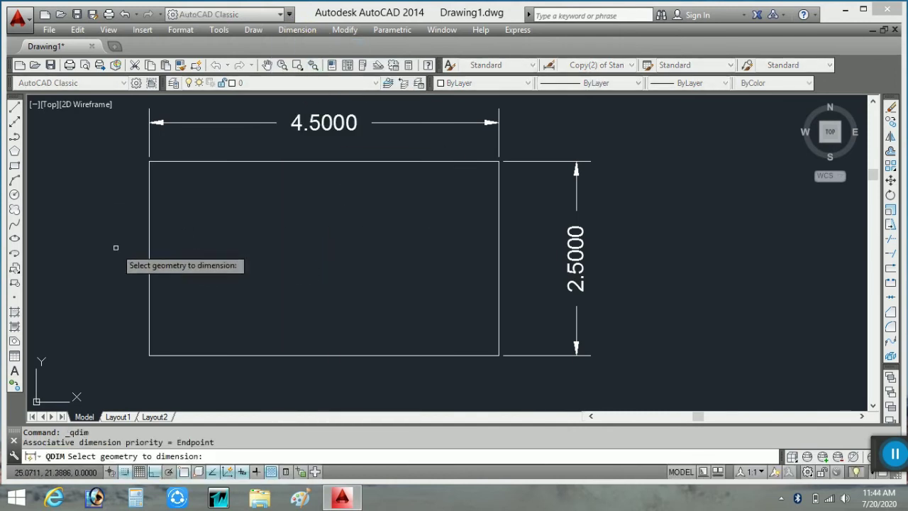
pyautogui.click(149, 238)
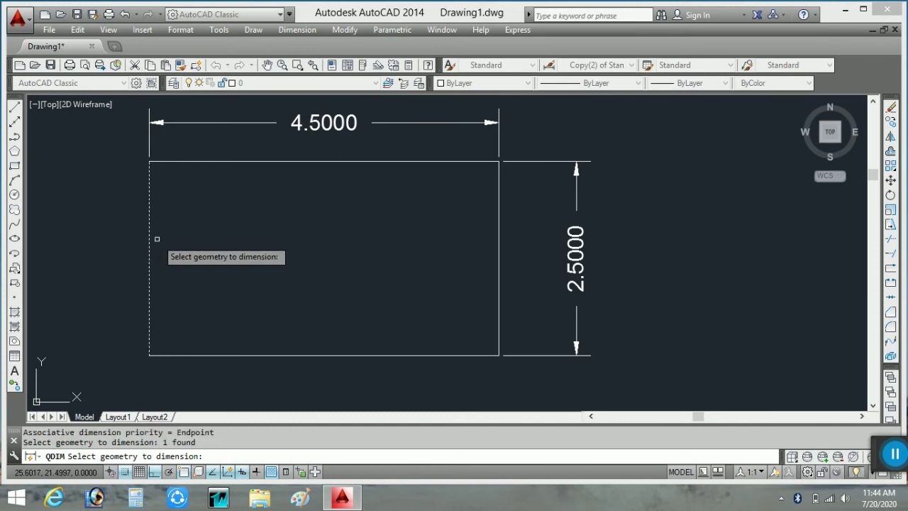
pyautogui.press('Return')
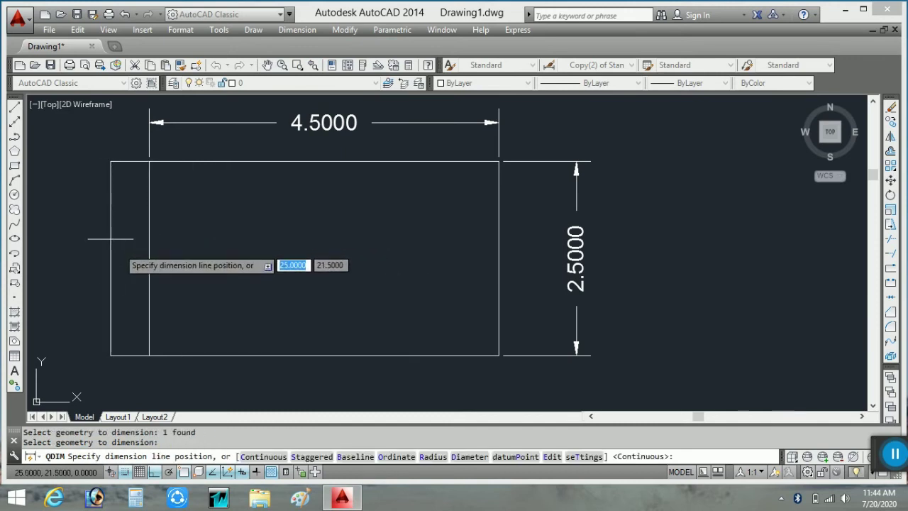
pyautogui.click(110, 238)
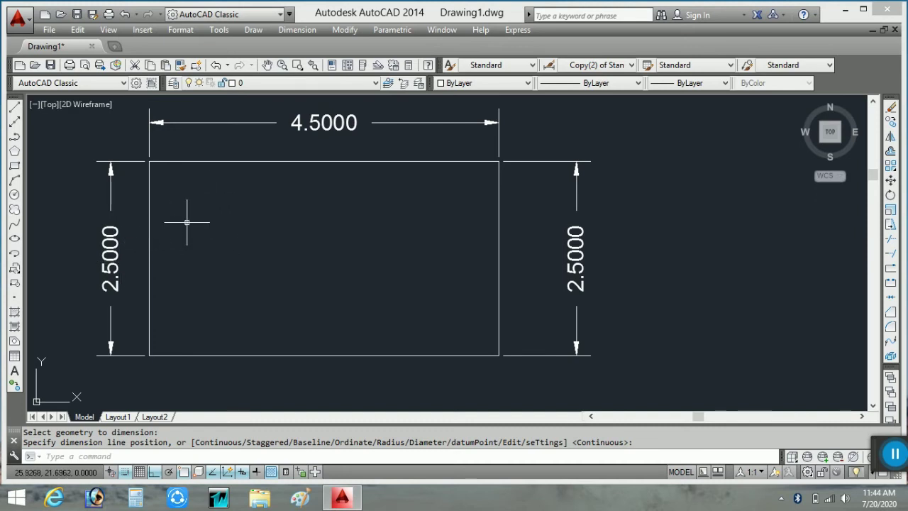
pyautogui.scroll(-1, 228, 208)
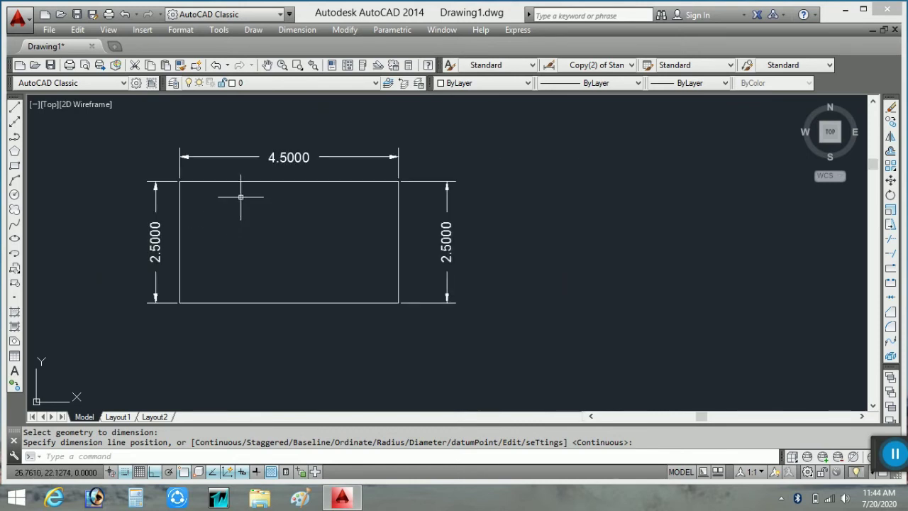
# Undo the earlier dimensions and style change, back past the 4.5000 dimension
pyautogui.click(124, 14)
pyautogui.click(124, 14)
pyautogui.click(125, 14)
pyautogui.click(124, 14)
pyautogui.click(124, 14)
pyautogui.click(124, 14)
pyautogui.click(125, 15)
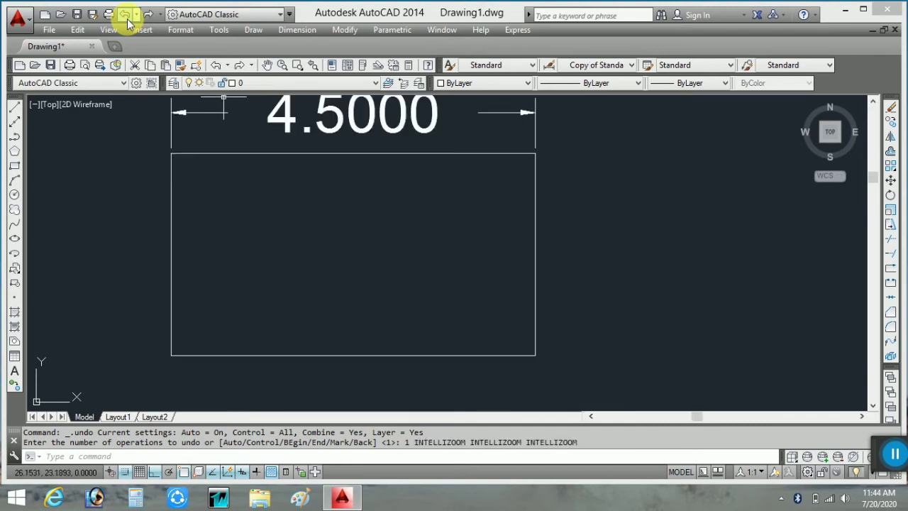
pyautogui.click(125, 15)
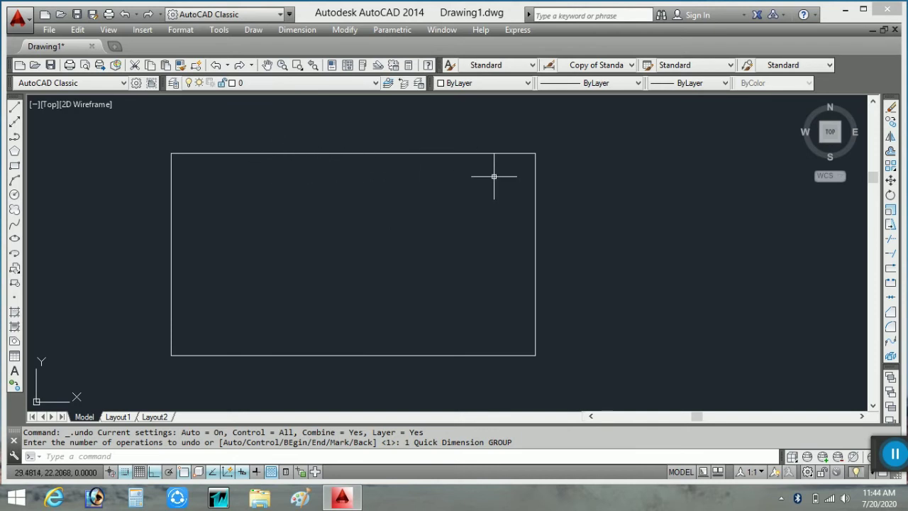
# Quick-dimension the rectangle's top edge, placing the 4.5000 dimension above it
pyautogui.click(814, 219)
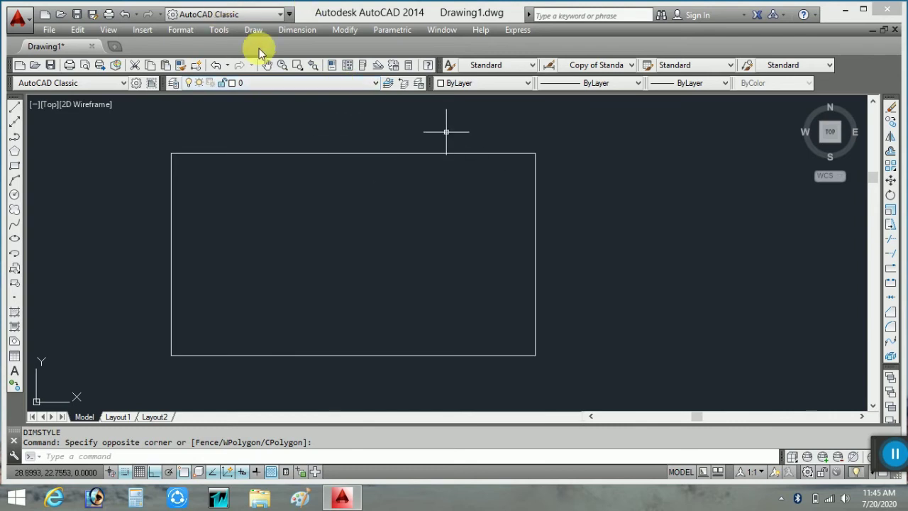
pyautogui.click(298, 31)
pyautogui.click(310, 47)
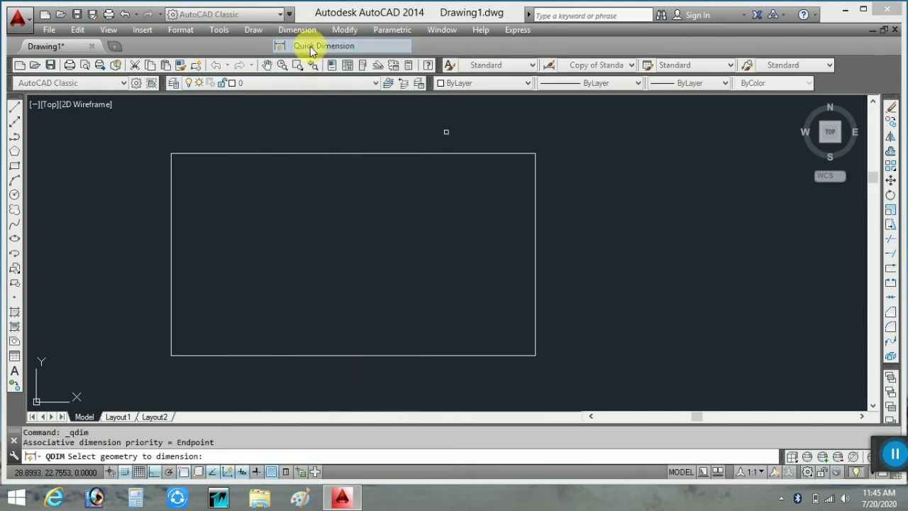
pyautogui.click(320, 153)
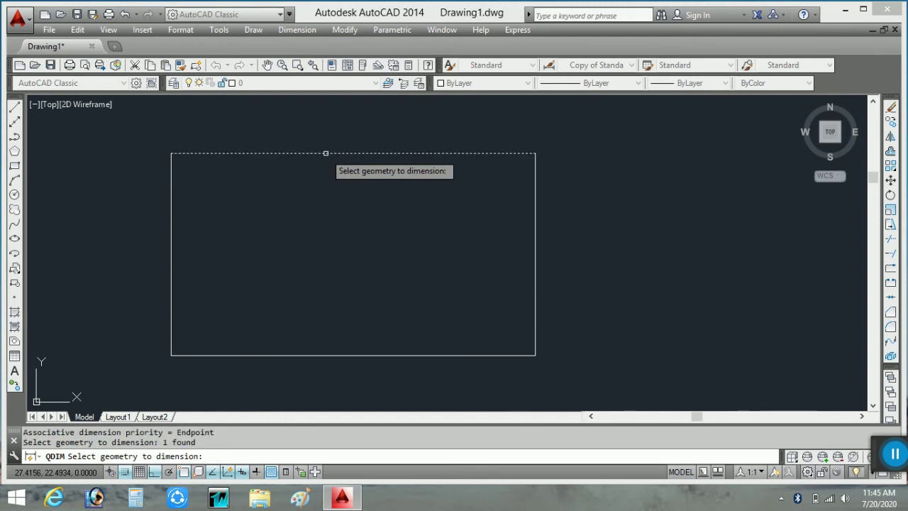
pyautogui.press('Return')
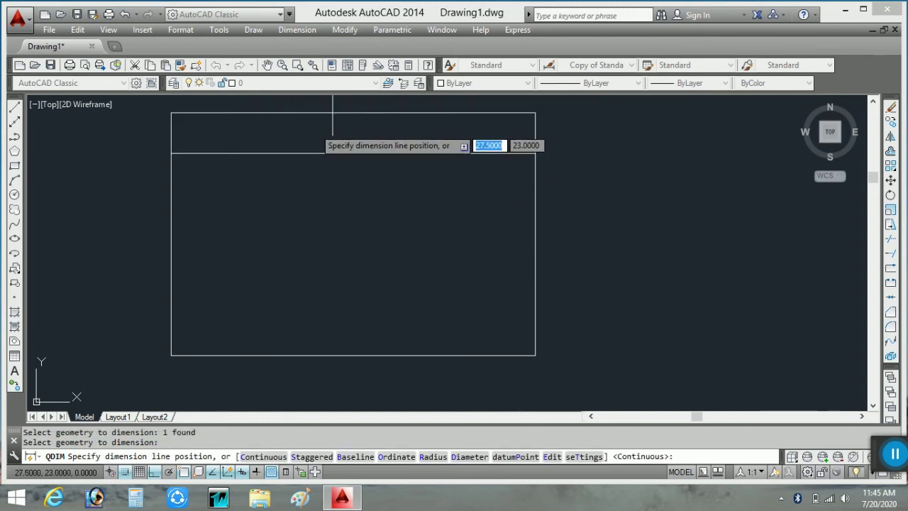
pyautogui.click(334, 132)
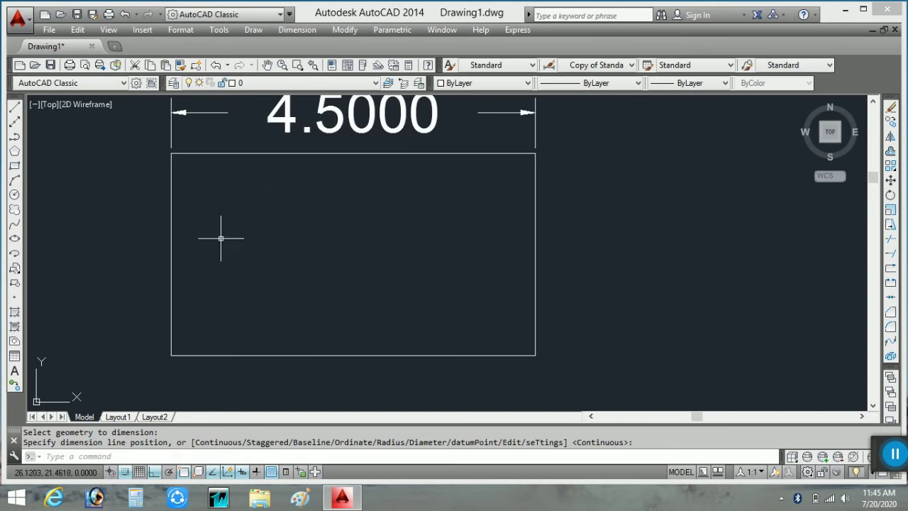
pyautogui.click(297, 30)
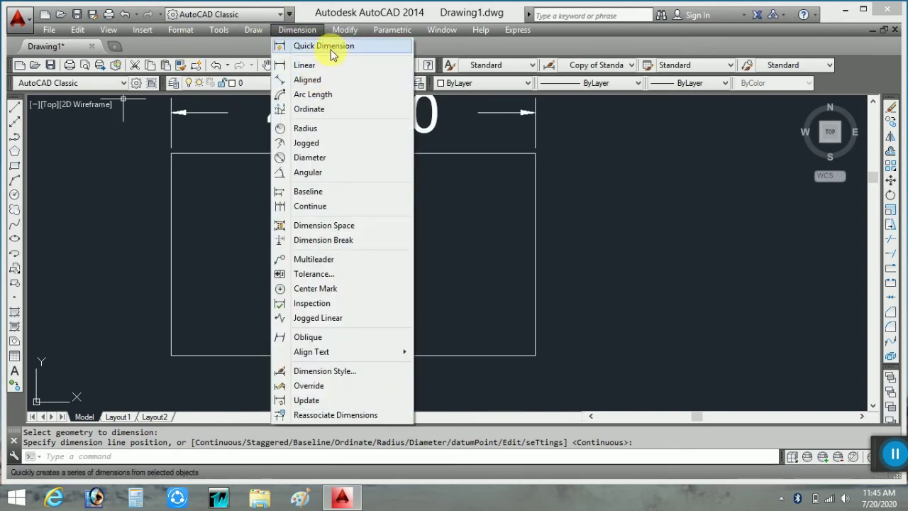
# Quick-dimension the rectangle's right edge, placing the 2.5000 dimension to its right
pyautogui.click(331, 45)
pyautogui.click(539, 247)
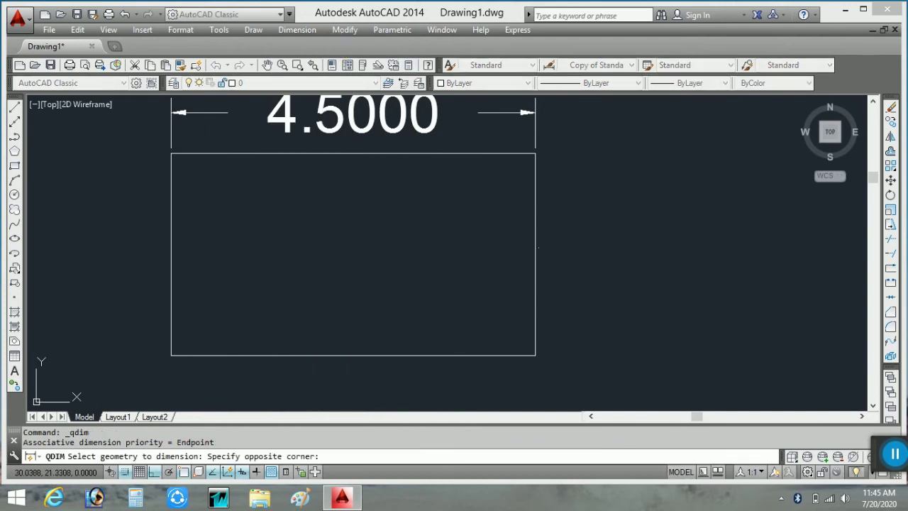
pyautogui.click(531, 246)
pyautogui.press('Return')
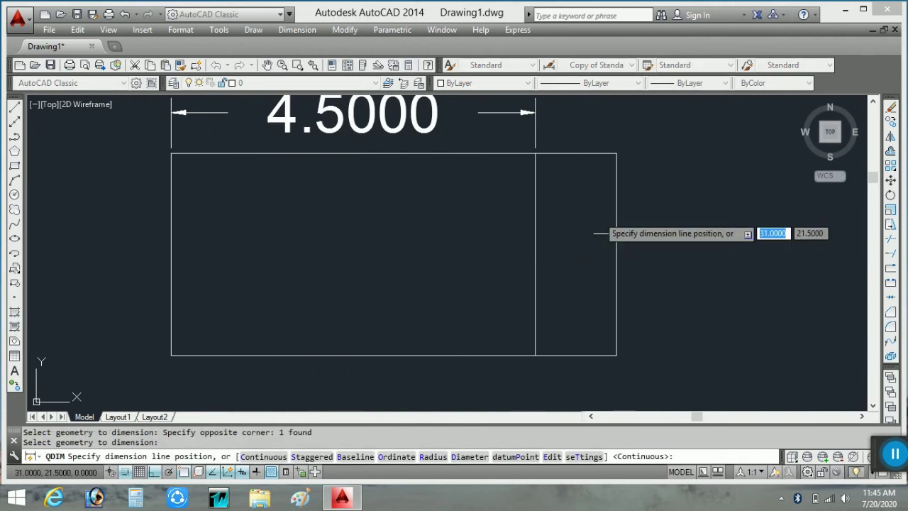
pyautogui.click(575, 219)
pyautogui.scroll(-2, 488, 120)
pyautogui.scroll(-2, 496, 178)
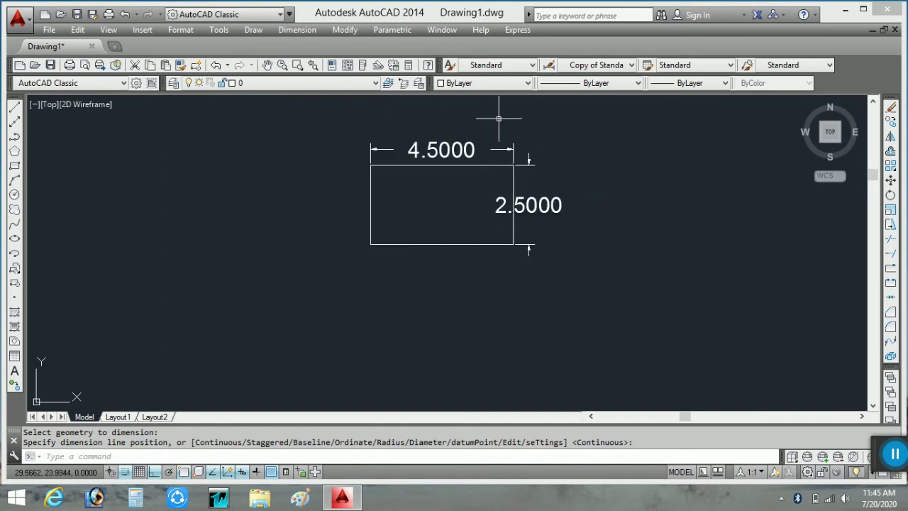
pyautogui.scroll(2, 500, 118)
pyautogui.scroll(2, 574, 178)
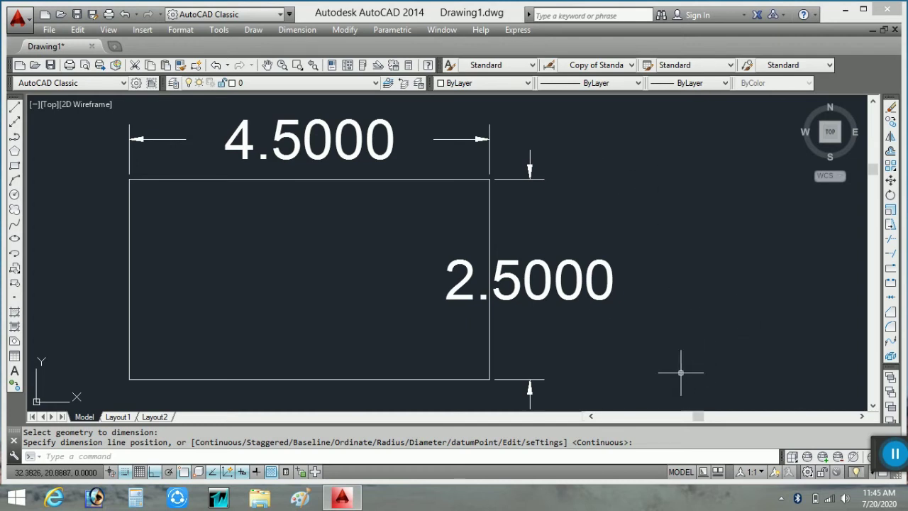
# Undo the dimensions and the rectangle's lines, returning to an empty drawing
pyautogui.click(124, 15)
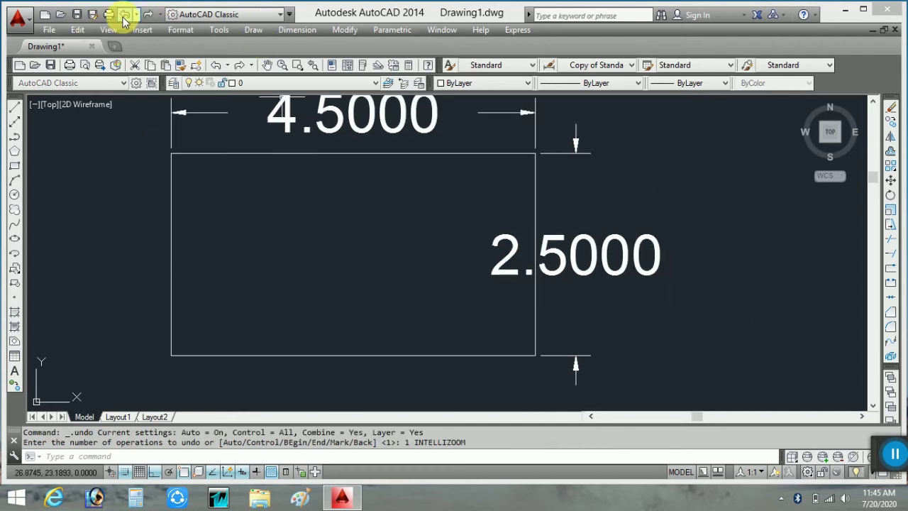
pyautogui.click(124, 15)
pyautogui.click(124, 14)
pyautogui.click(124, 15)
pyautogui.click(124, 15)
pyautogui.write('TEXT')
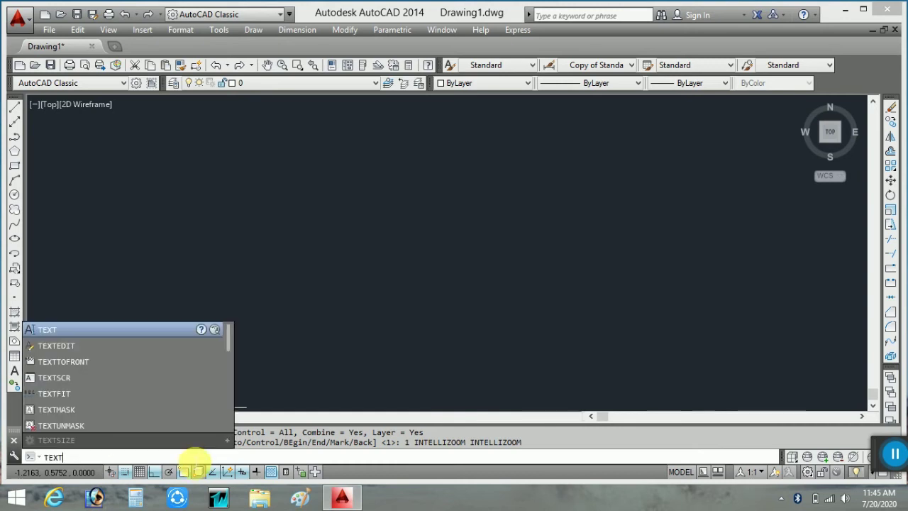
# Start single-line text at a picked point with height 0.50 and rotation 0
pyautogui.press('Return')
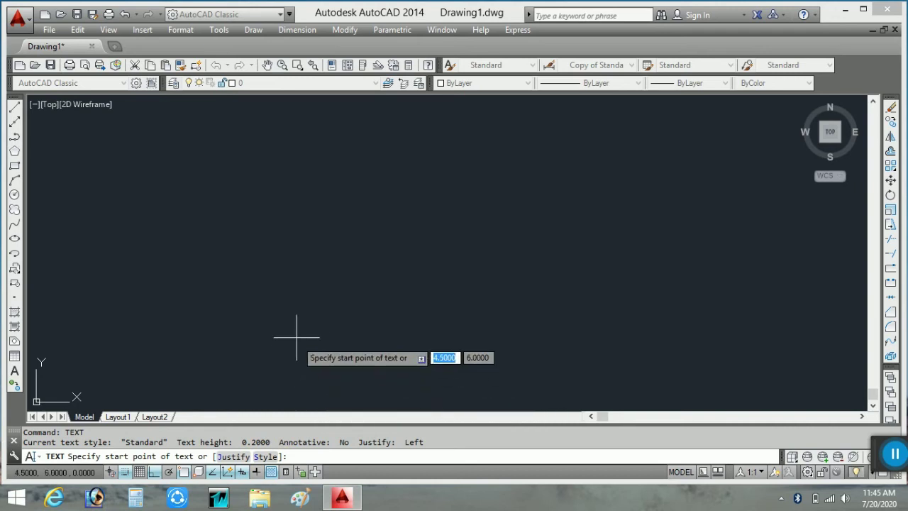
pyautogui.click(297, 299)
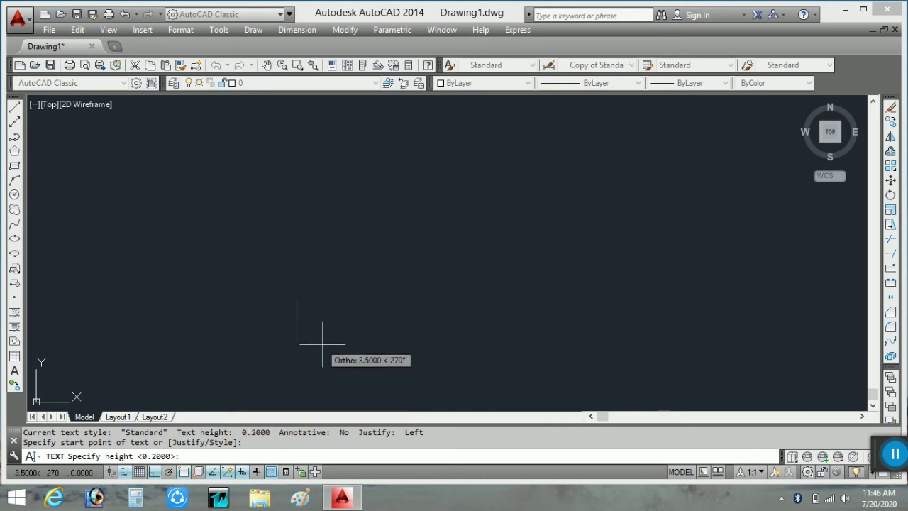
pyautogui.click(199, 454)
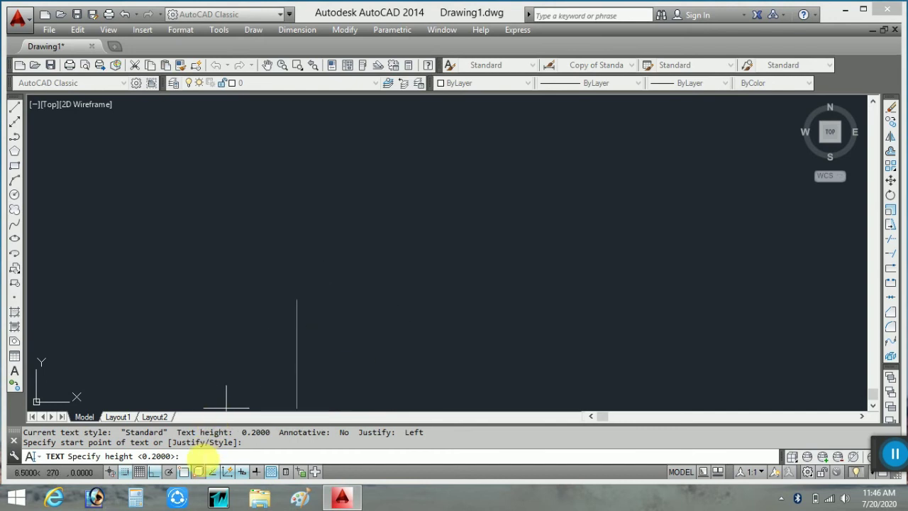
pyautogui.write('0.2')
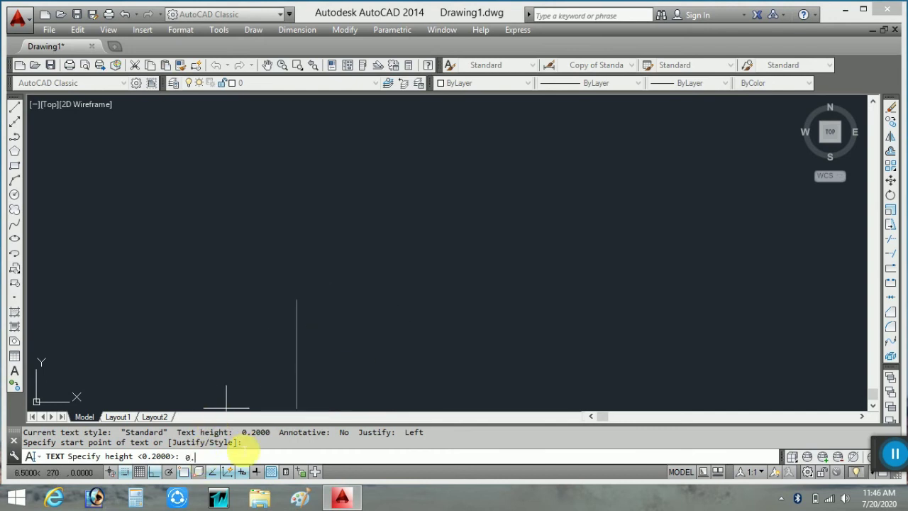
pyautogui.write('0')
pyautogui.press('Return')
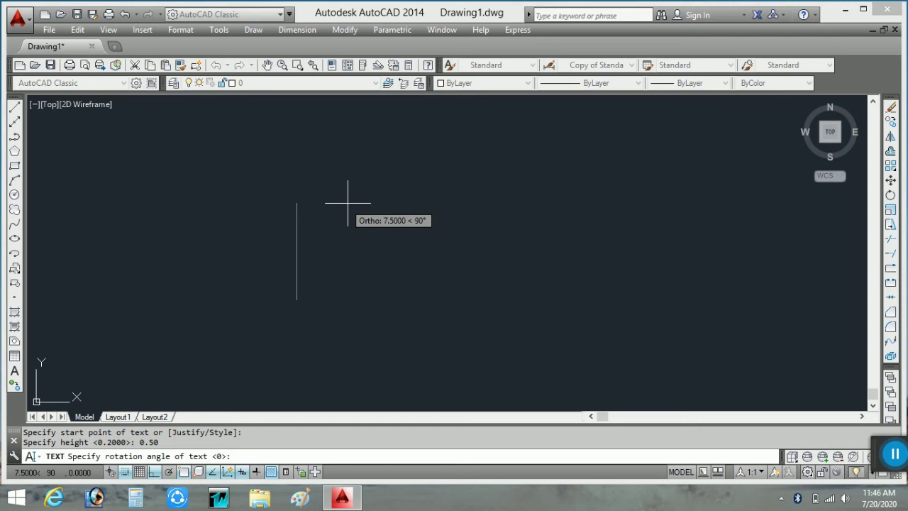
pyautogui.click(348, 203)
pyautogui.write('Auto')
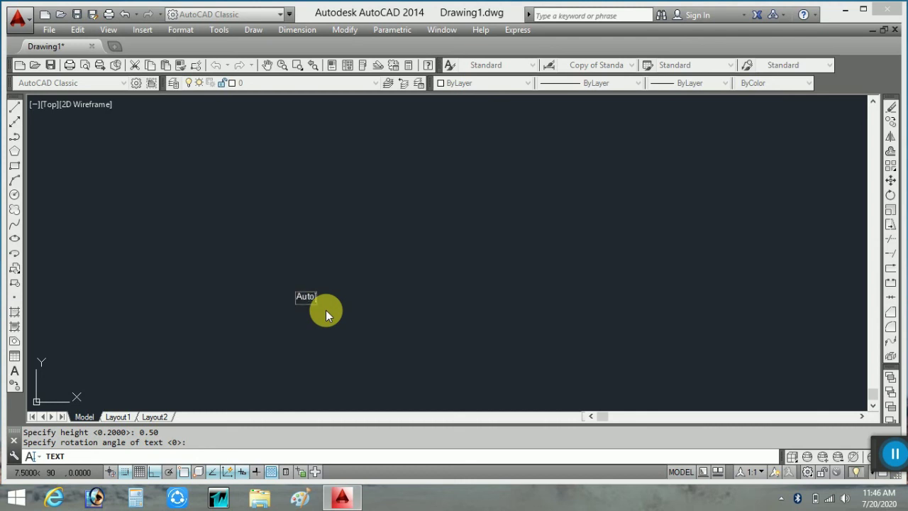
# Enter the text 'AutoCAD' for the single-line text
pyautogui.write('Ca')
pyautogui.scroll(2, 309, 329)
pyautogui.scroll(2, 312, 328)
pyautogui.scroll(2, 337, 227)
pyautogui.scroll(1, 277, 313)
pyautogui.scroll(1, 270, 337)
pyautogui.scroll(-2, 266, 333)
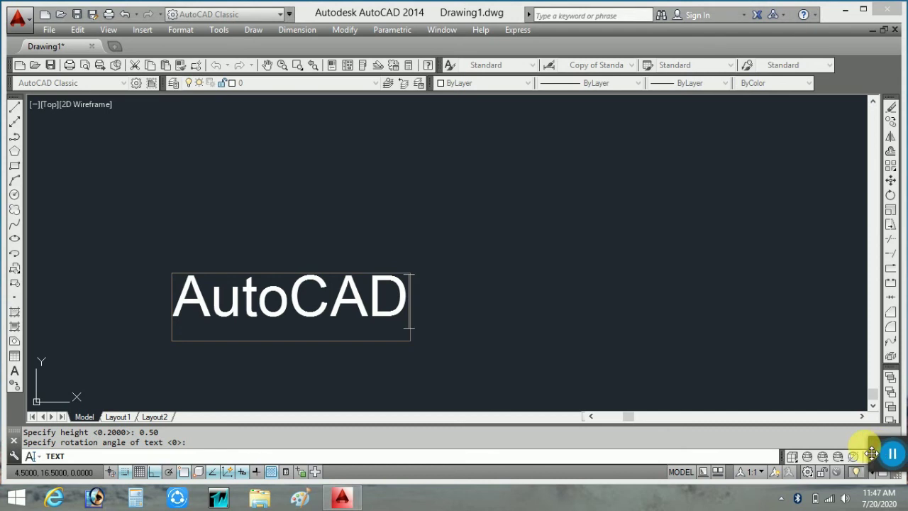
pyautogui.moveTo(885, 453); pyautogui.dragTo(712, 426)
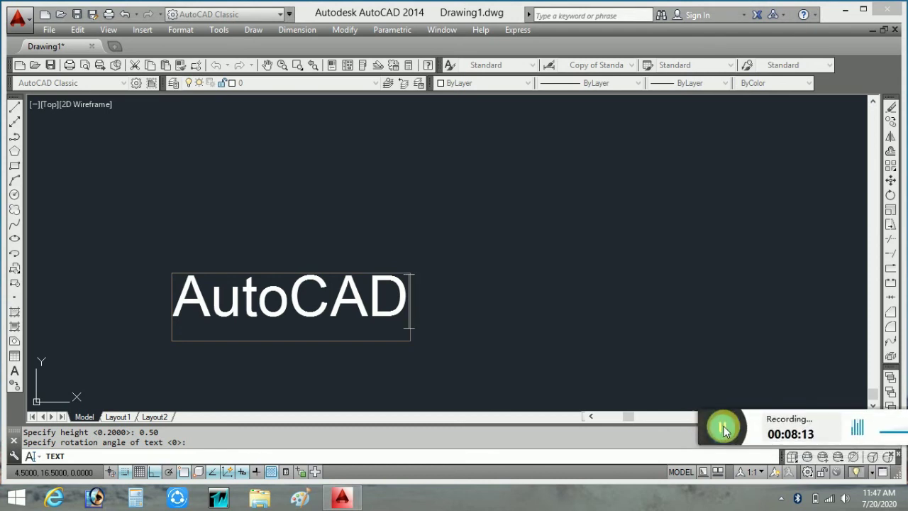